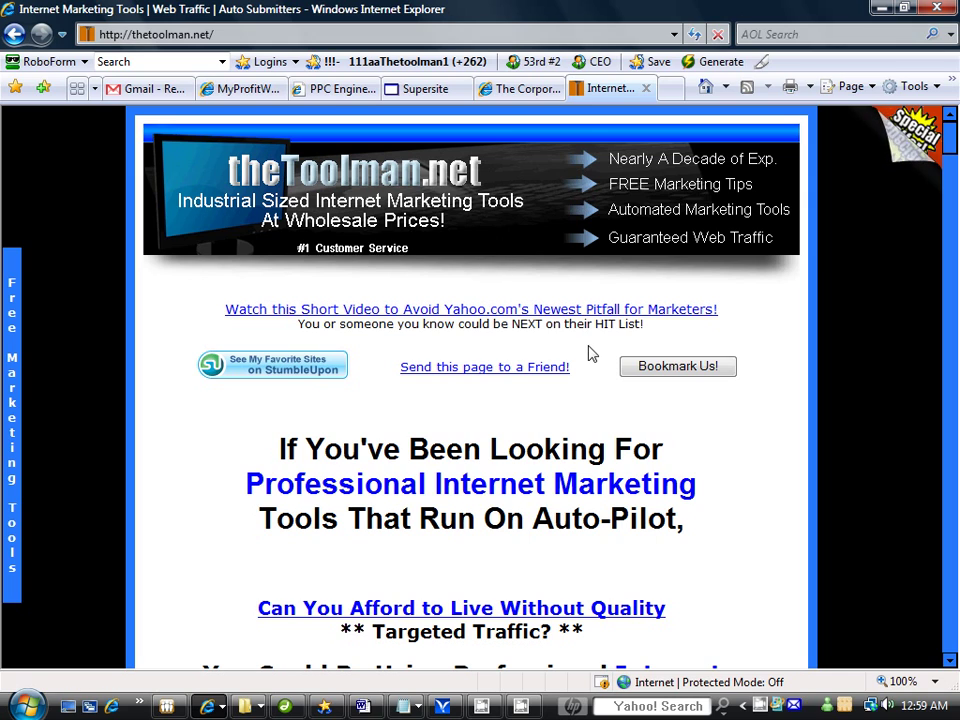
# Switch to the thetoolman.net Supersite page with the Register a Domain Name form.
pyautogui.click(436, 88)
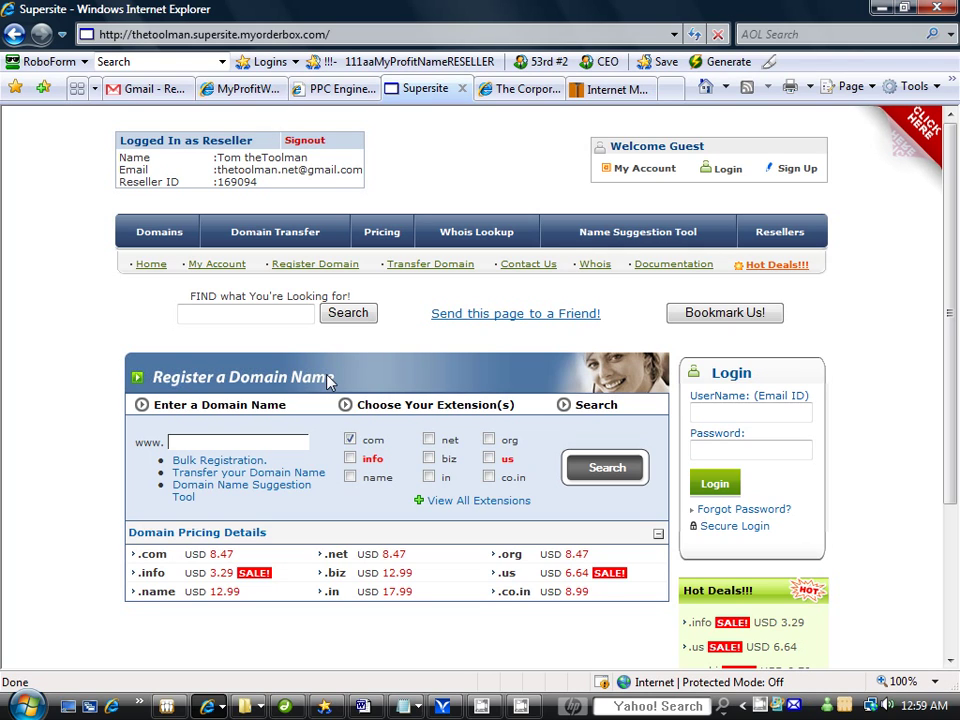
pyautogui.click(199, 444)
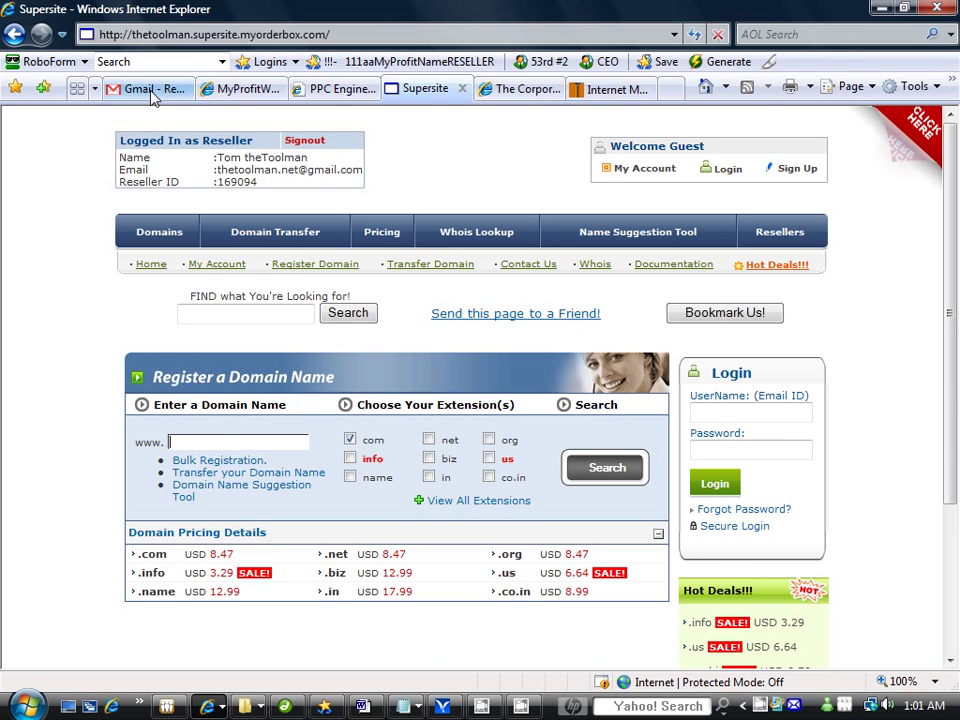
# Read the 'Registration of thetoolman.us Pending Payment' email in Gmail, totalling USD 6.64.
pyautogui.click(135, 89)
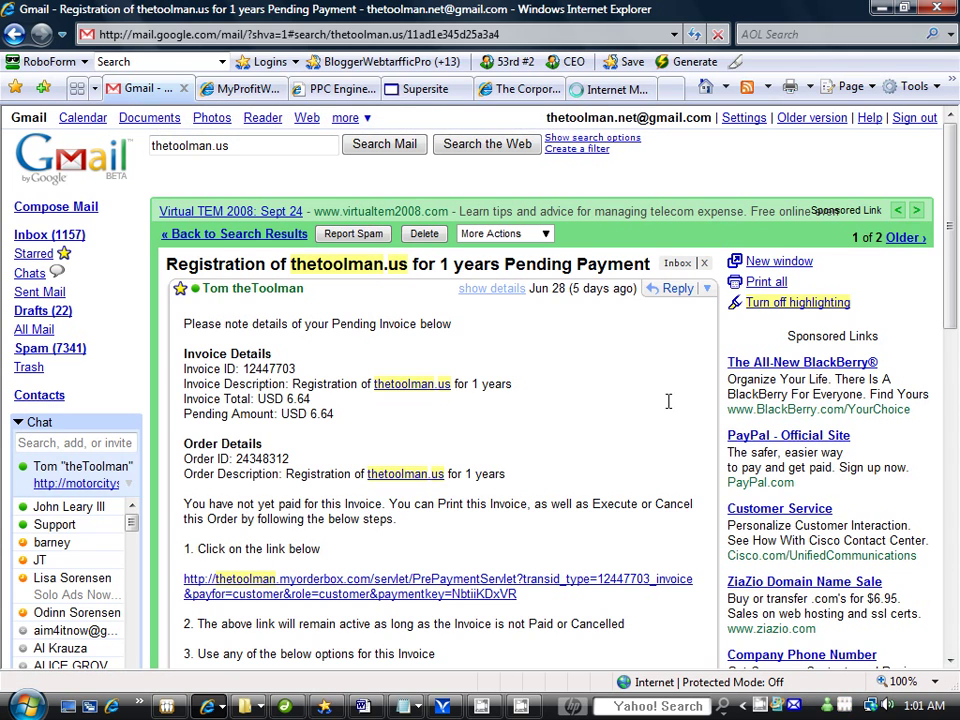
pyautogui.scroll(-2, 668, 400)
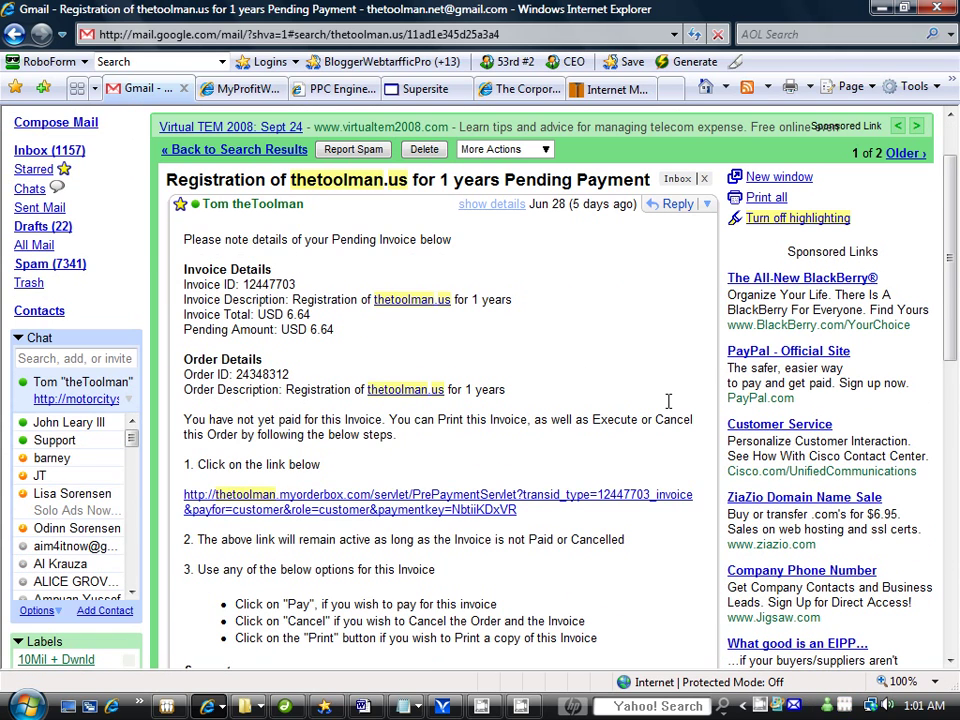
pyautogui.scroll(-2, 668, 400)
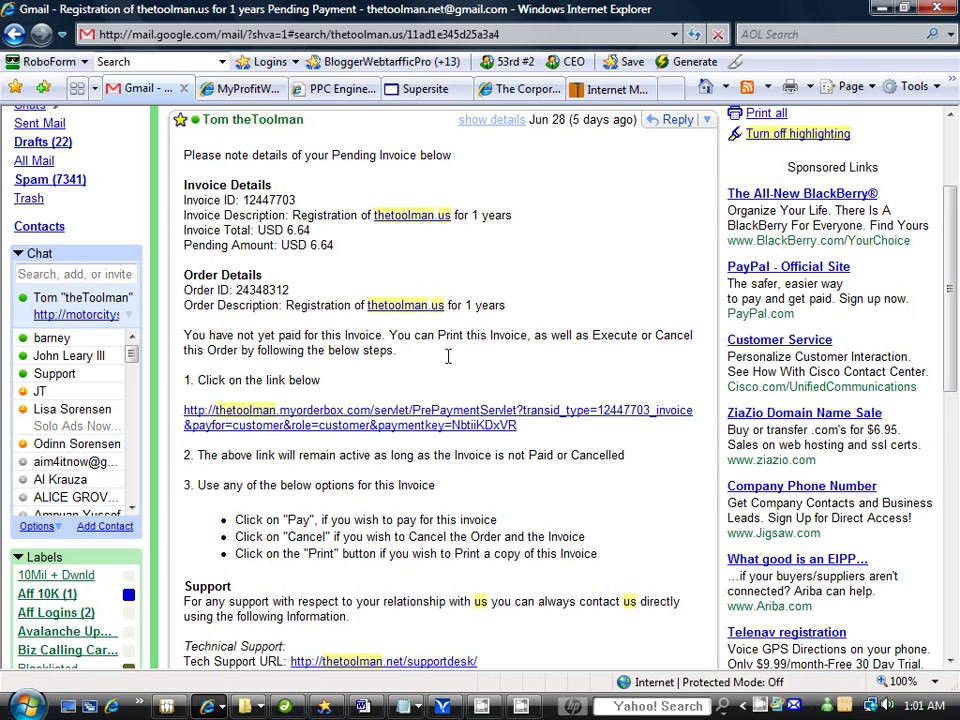
pyautogui.scroll(-3, 584, 450)
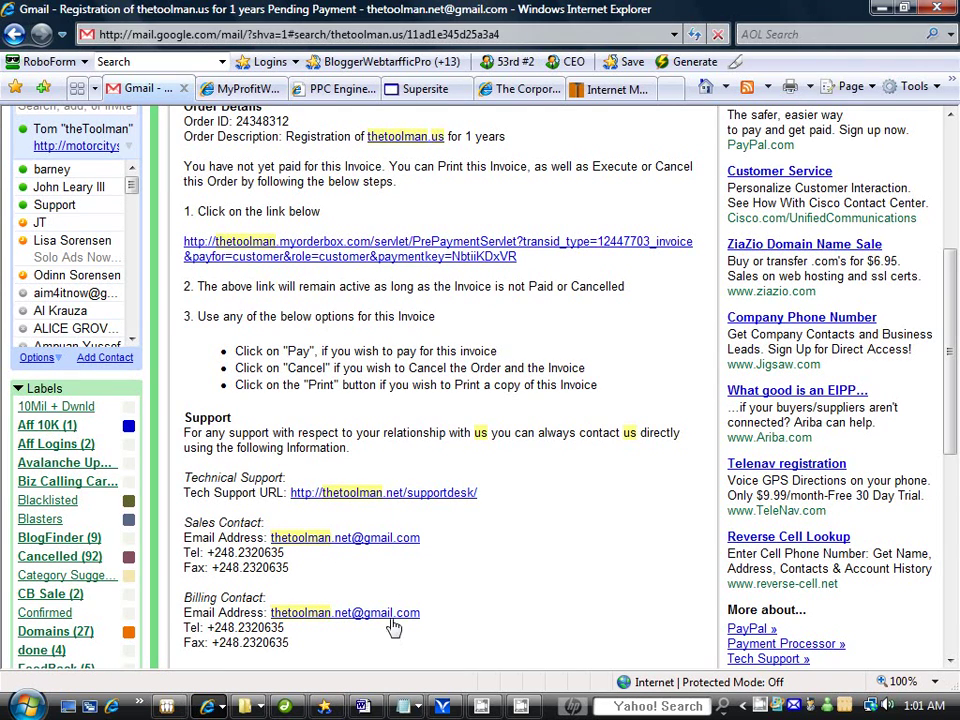
pyautogui.scroll(-3, 440, 525)
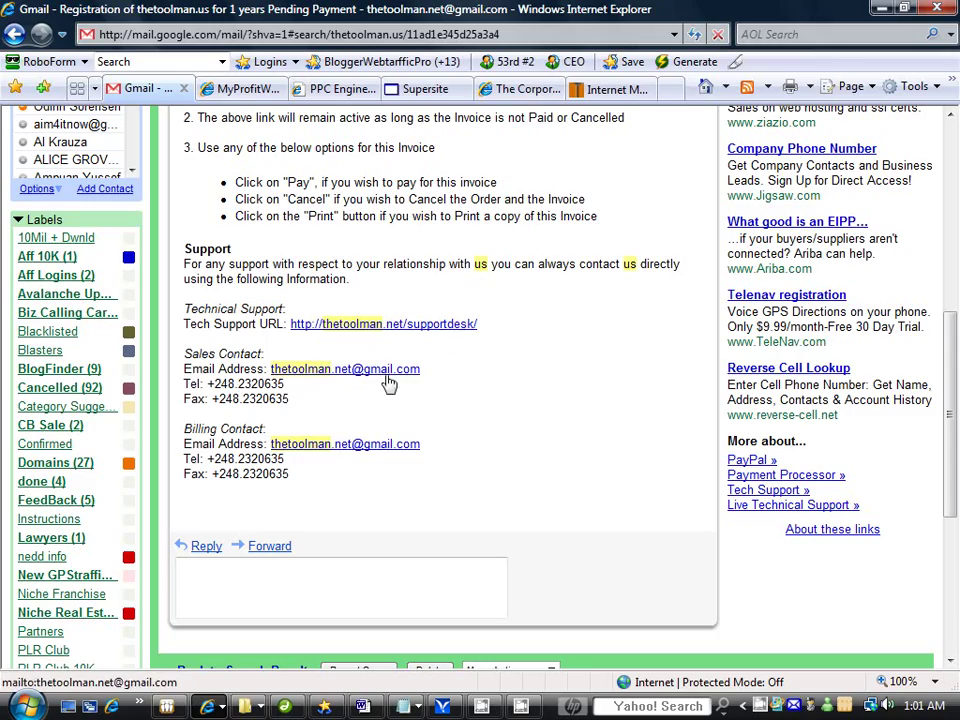
pyautogui.scroll(2, 529, 407)
pyautogui.scroll(2, 597, 410)
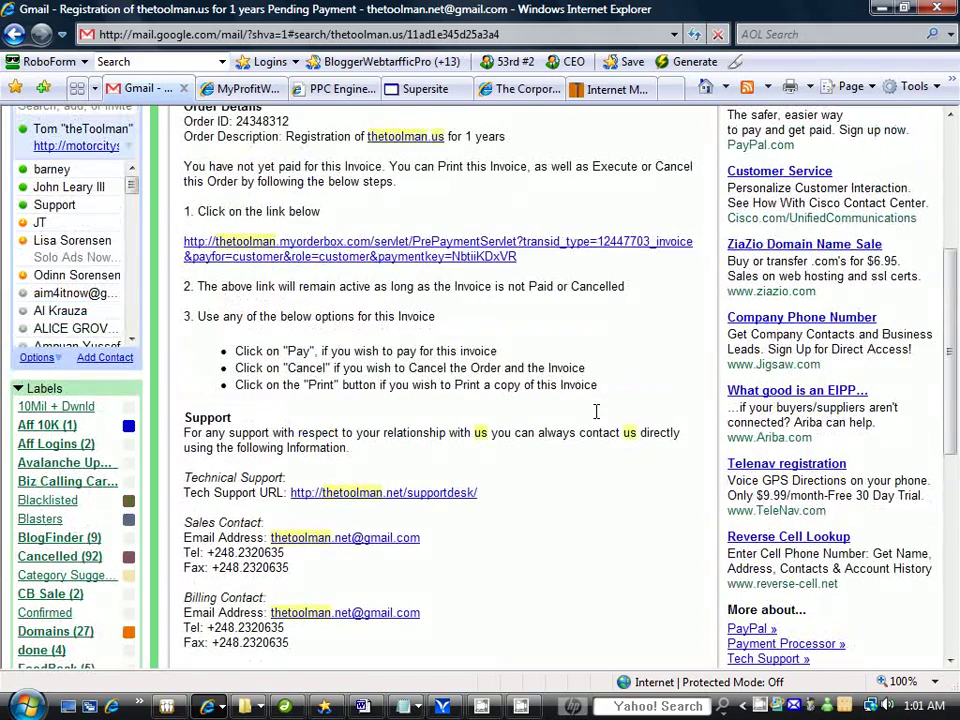
pyautogui.scroll(2, 595, 411)
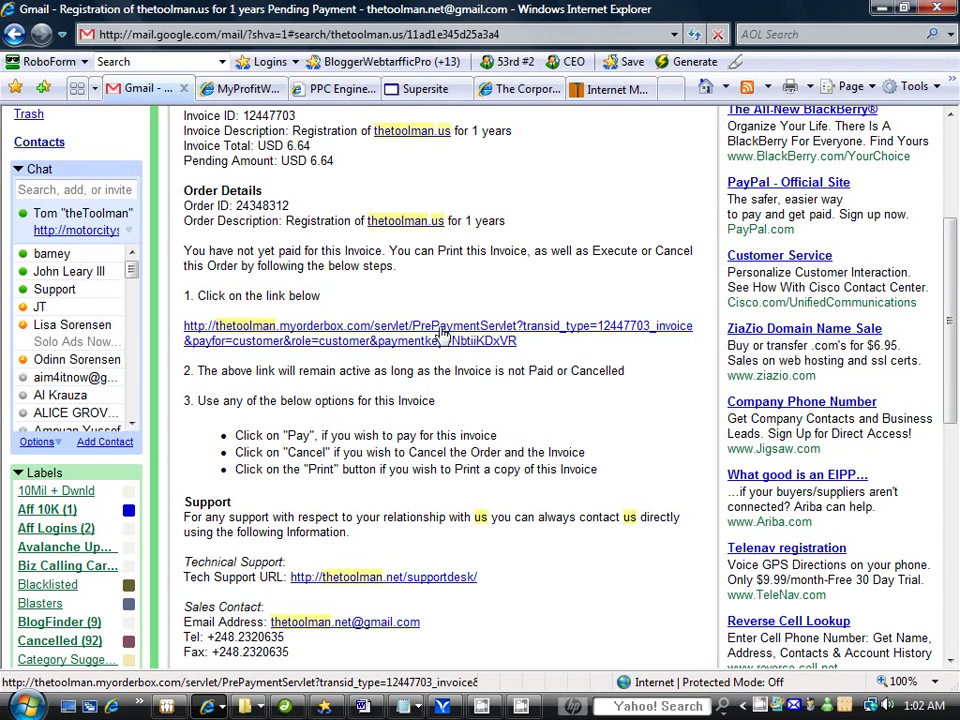
# Open the USD 6.64 invoice and pay it with PayPal - Domain Registration.
pyautogui.click(392, 333)
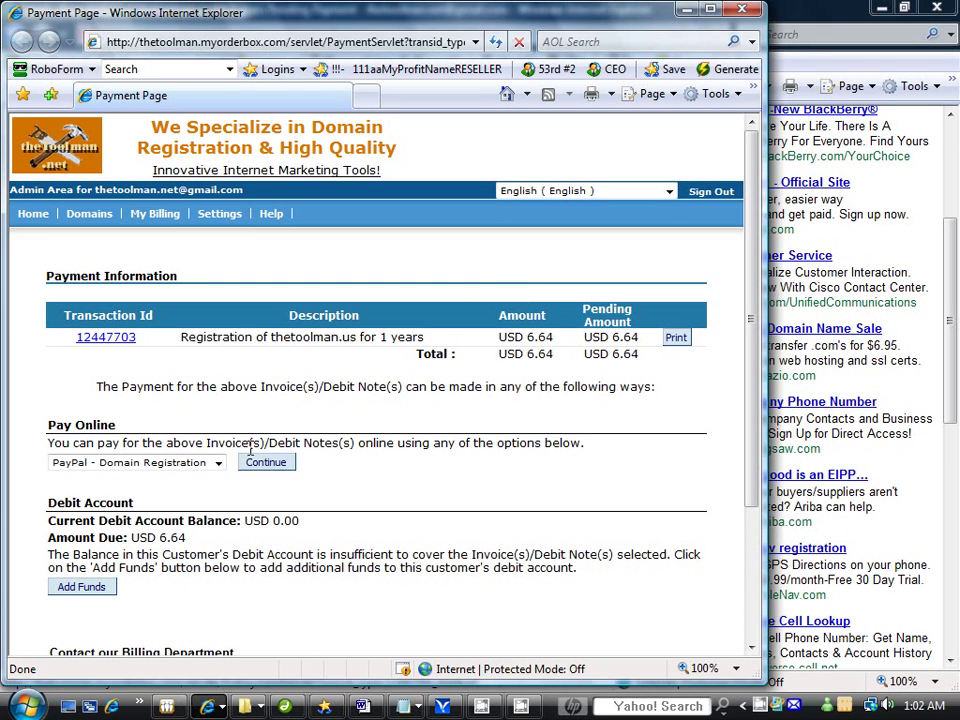
pyautogui.click(707, 12)
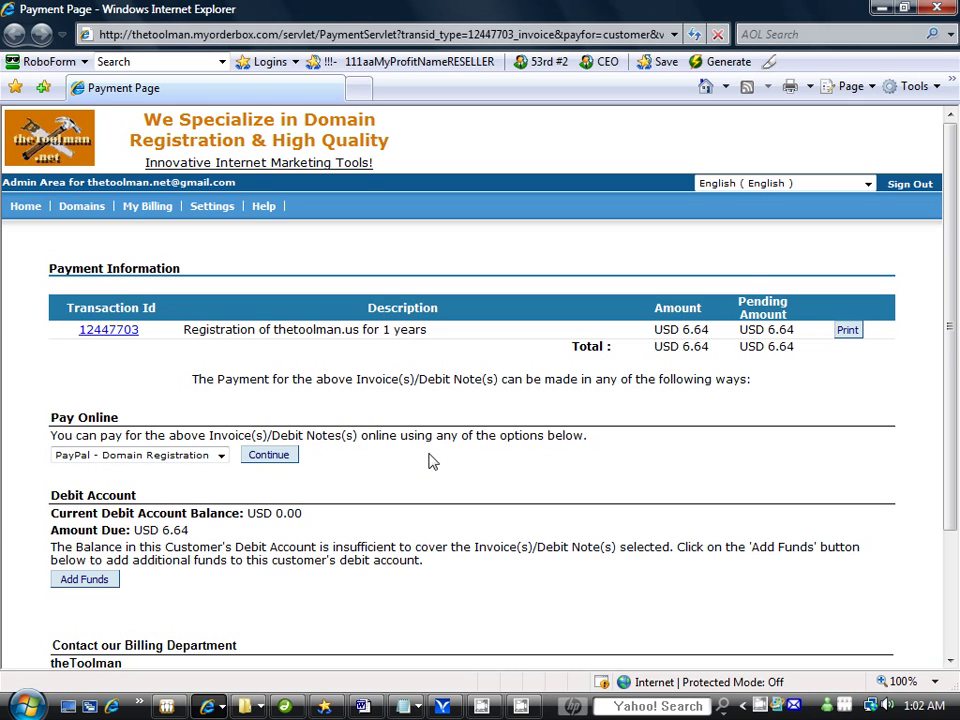
pyautogui.scroll(-3, 431, 461)
pyautogui.scroll(2, 510, 440)
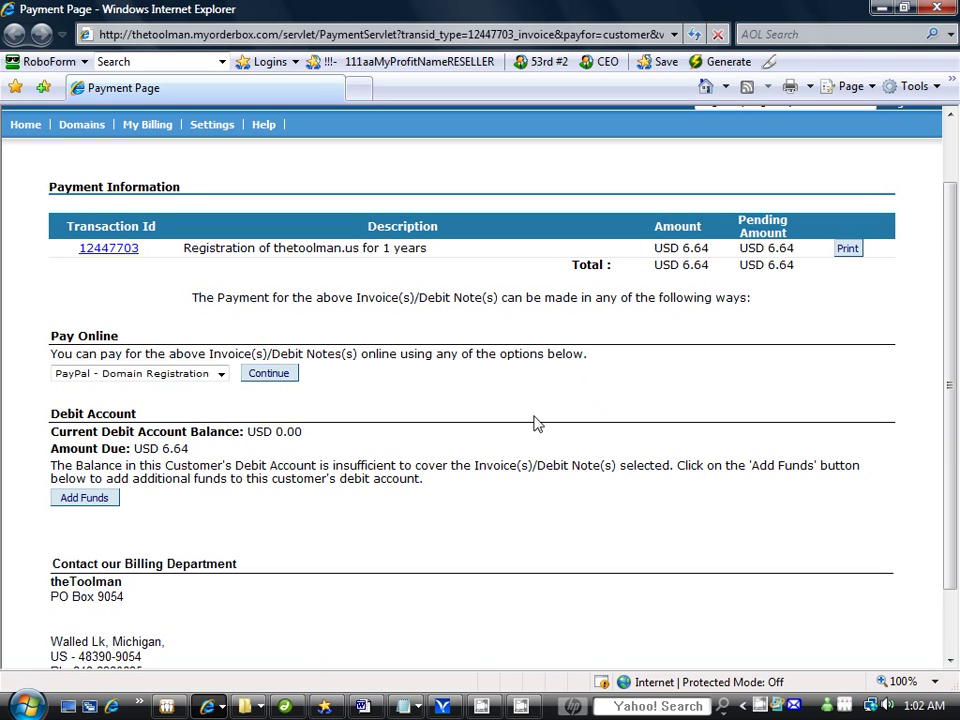
pyautogui.click(222, 377)
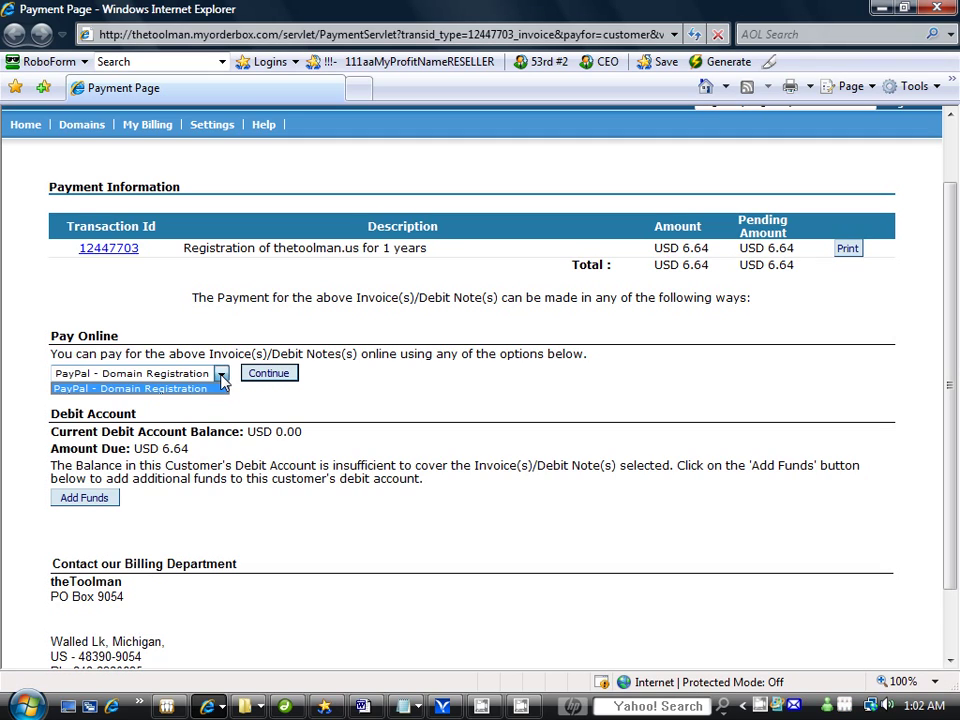
pyautogui.click(167, 387)
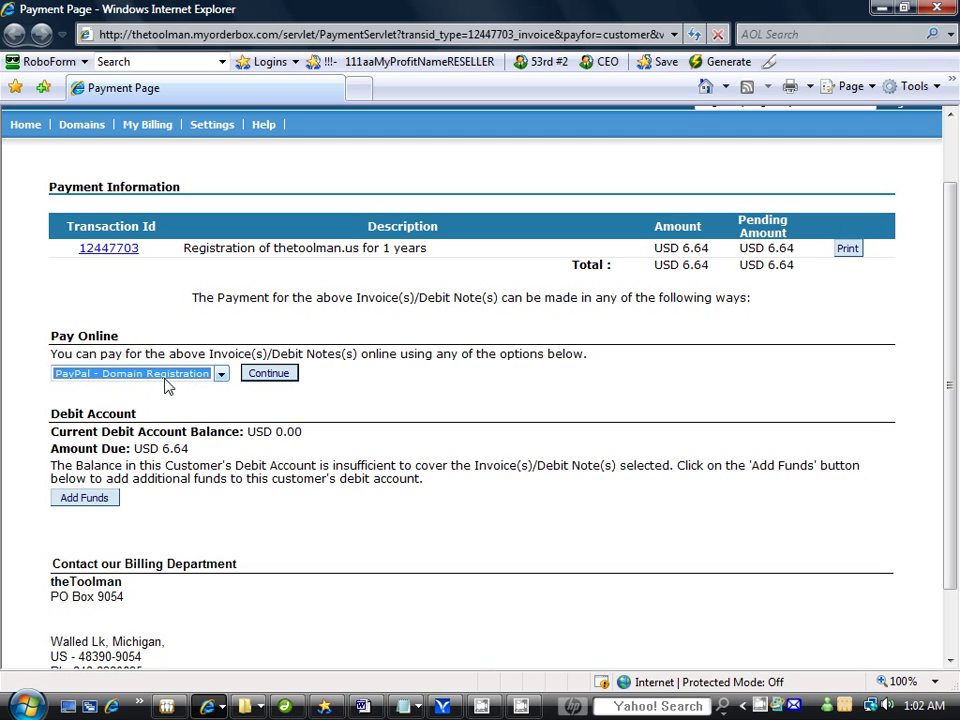
pyautogui.click(270, 376)
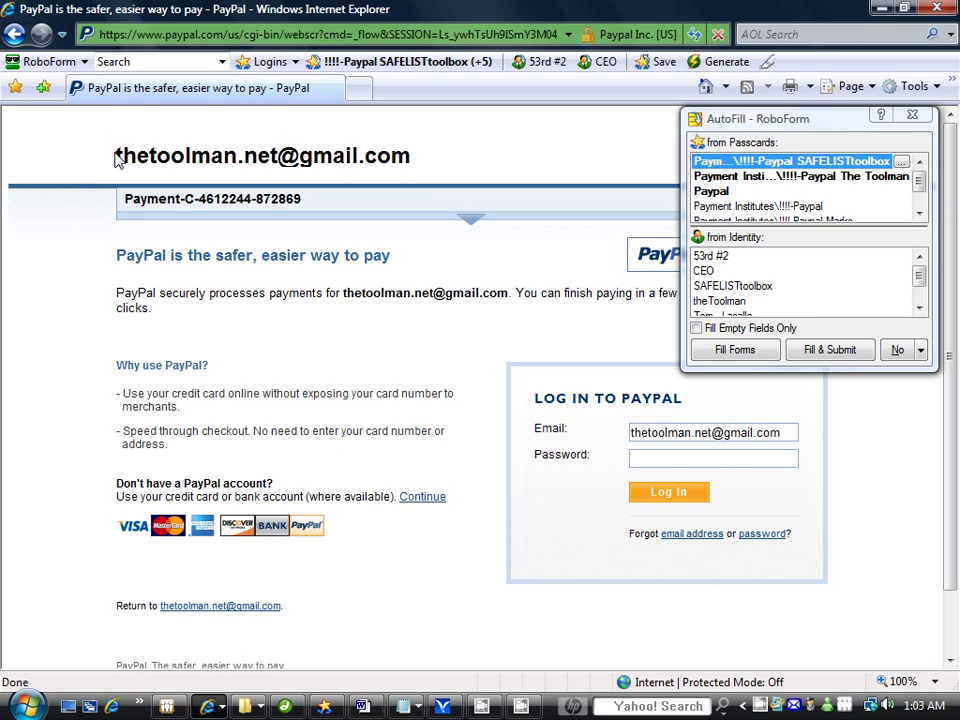
# Log in to PayPal by filling the login form from the saved RoboForm passcard.
pyautogui.moveTo(117, 157); pyautogui.dragTo(397, 165)
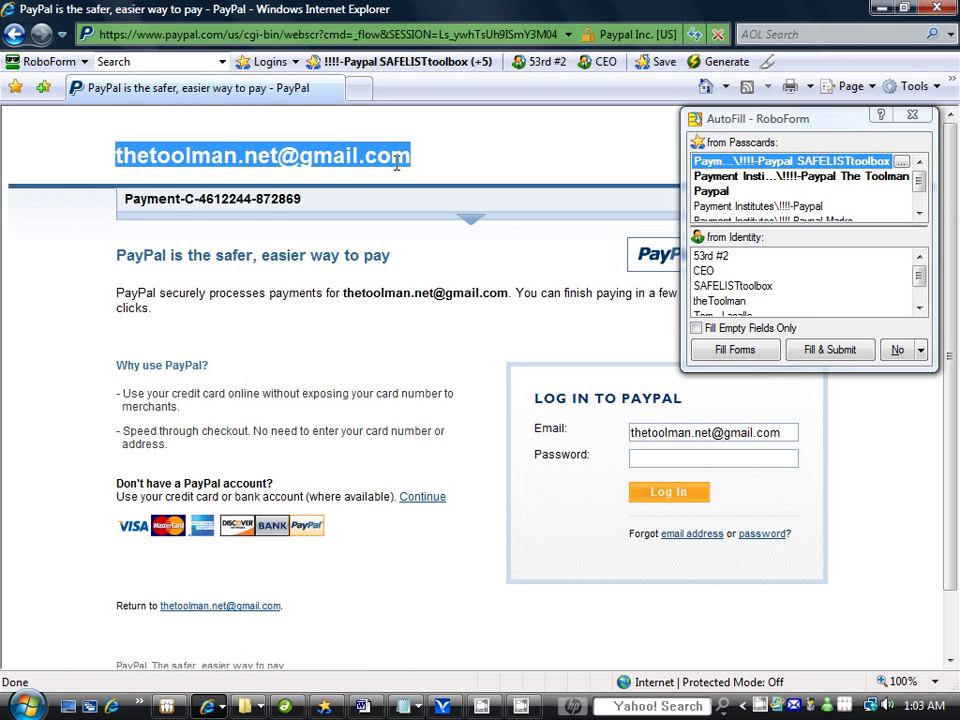
pyautogui.click(425, 172)
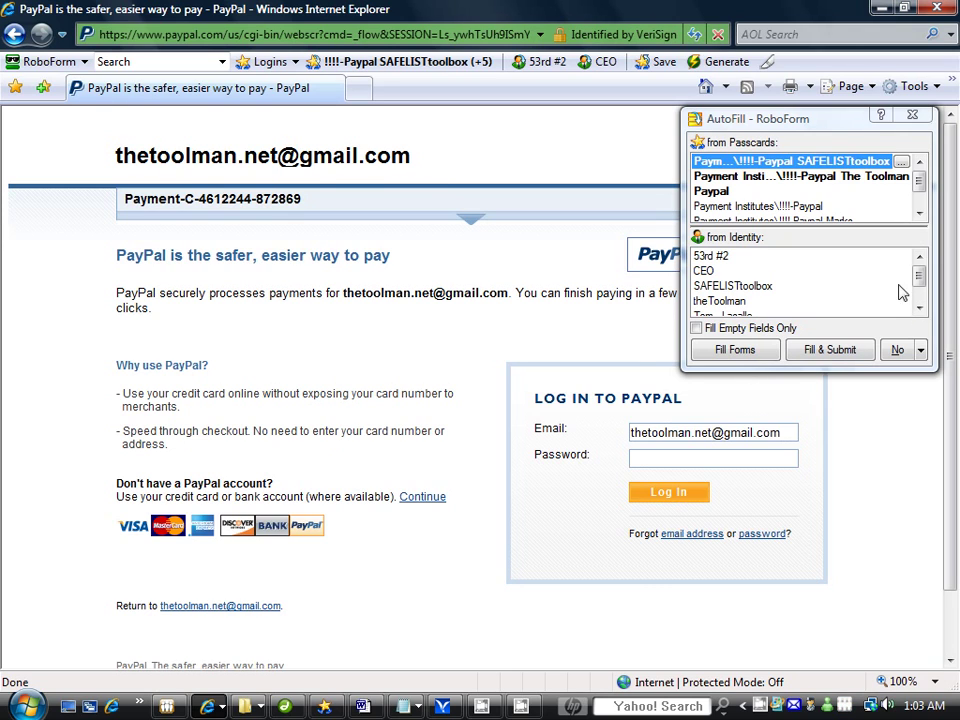
pyautogui.click(916, 199)
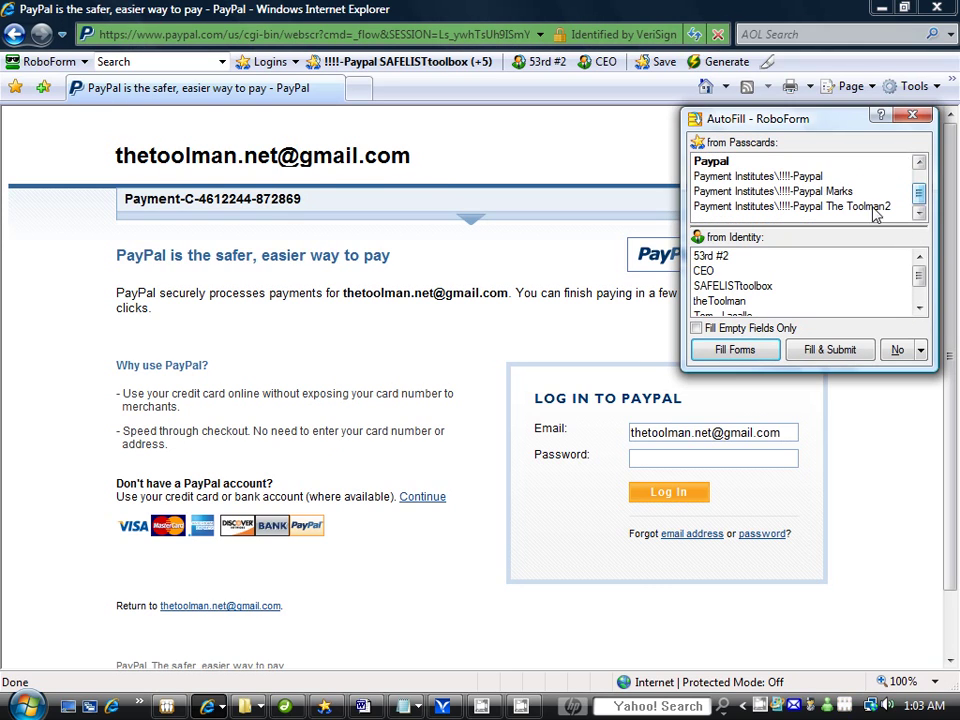
pyautogui.click(765, 191)
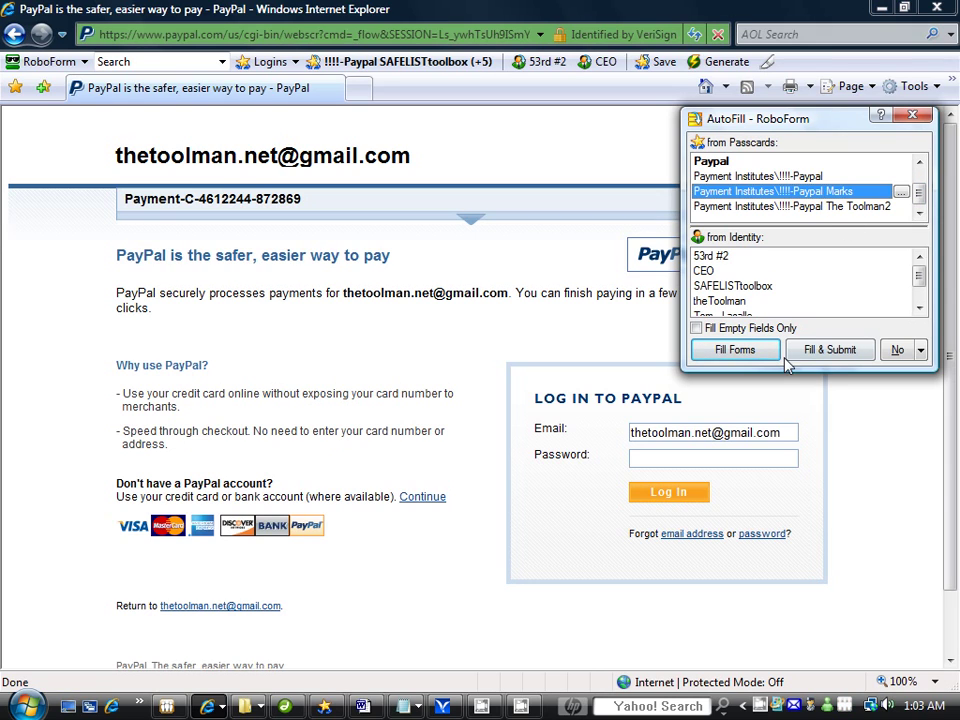
pyautogui.click(735, 350)
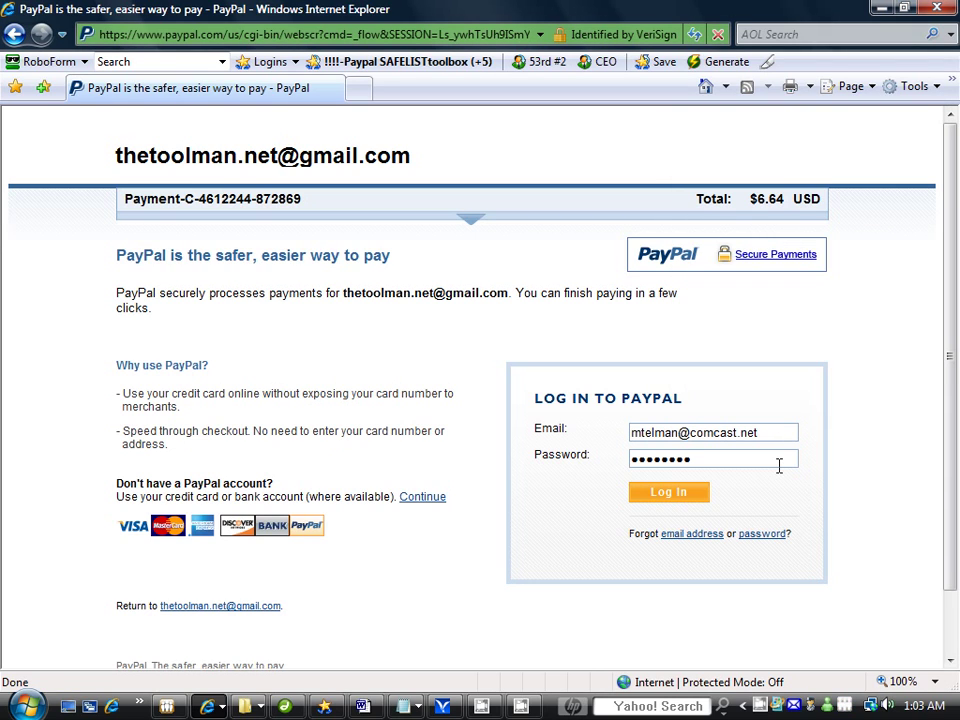
pyautogui.click(694, 502)
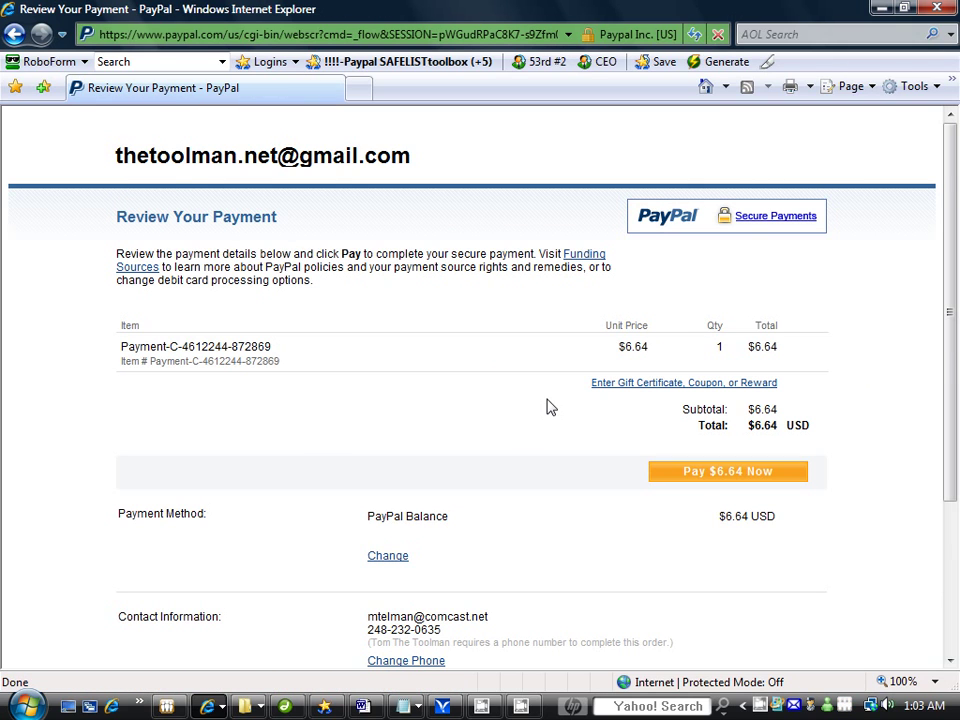
pyautogui.scroll(-2, 549, 406)
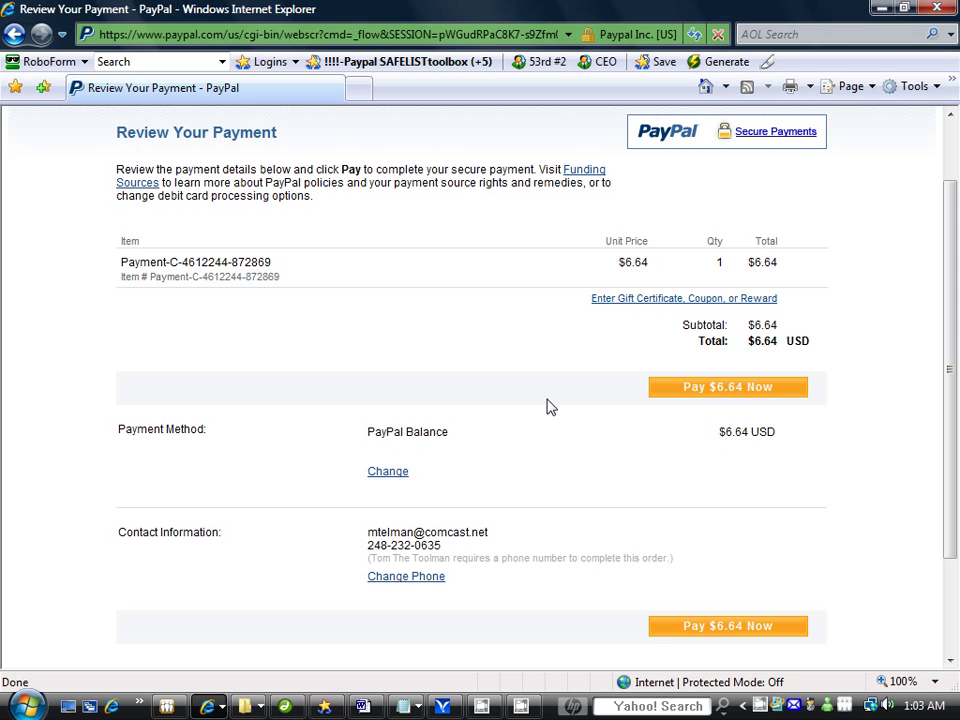
pyautogui.scroll(-2, 549, 406)
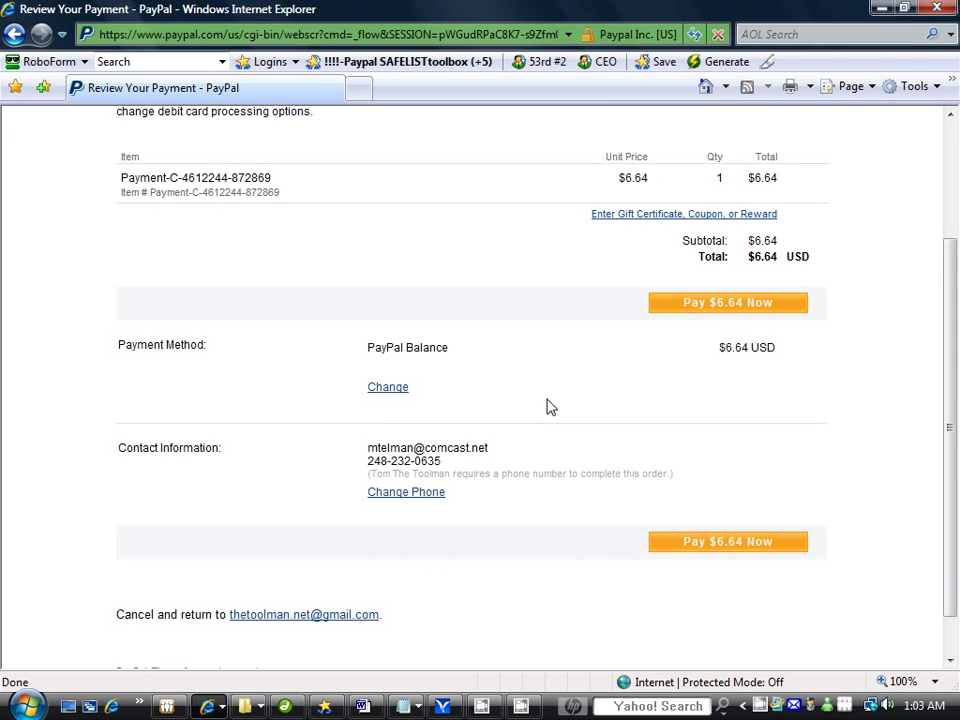
pyautogui.scroll(-1, 547, 407)
pyautogui.scroll(4, 549, 407)
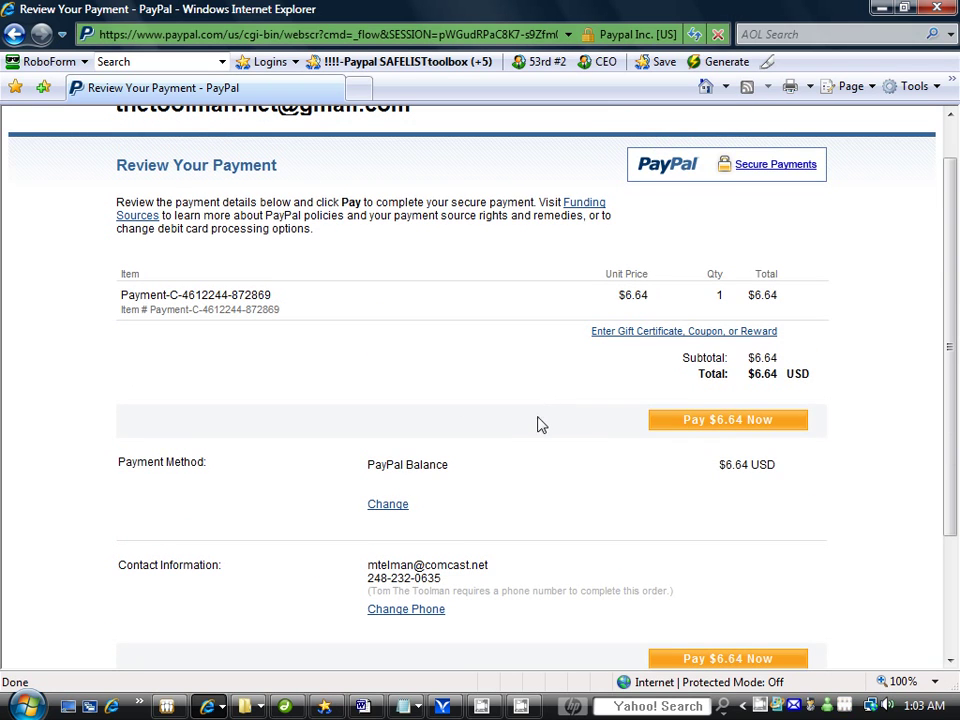
pyautogui.scroll(1, 549, 434)
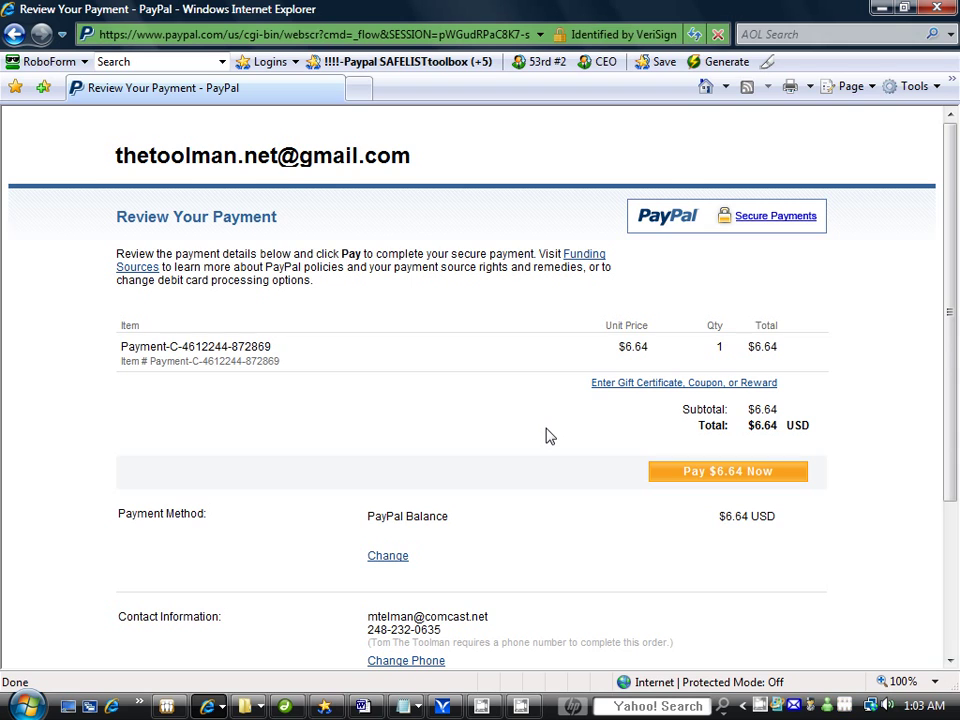
pyautogui.scroll(-2, 549, 436)
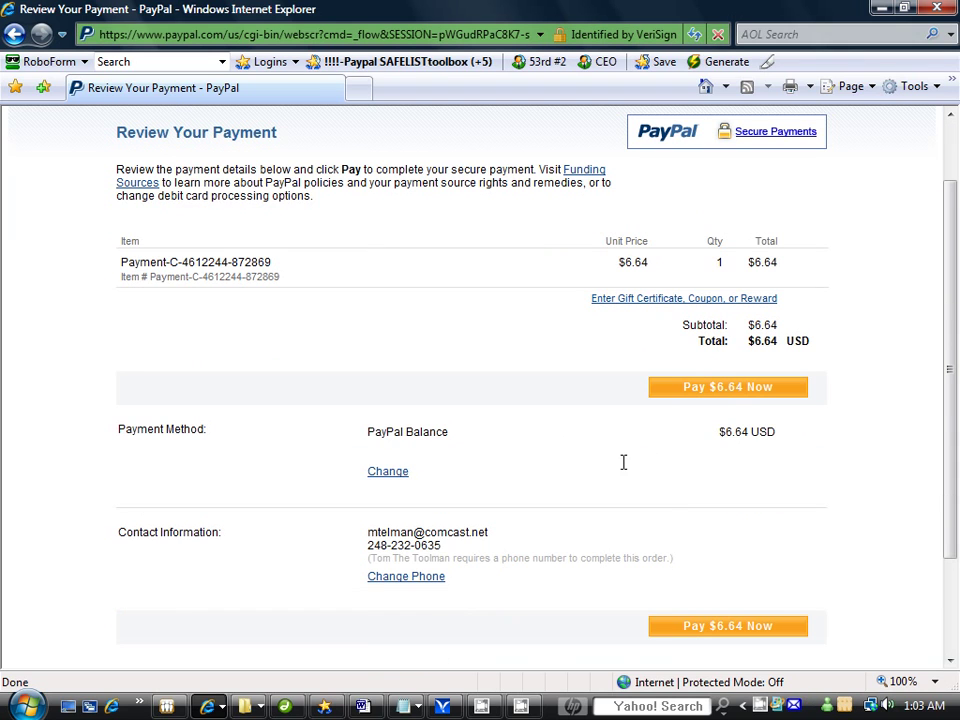
pyautogui.scroll(-2, 579, 444)
pyautogui.scroll(2, 549, 431)
pyautogui.scroll(2, 500, 347)
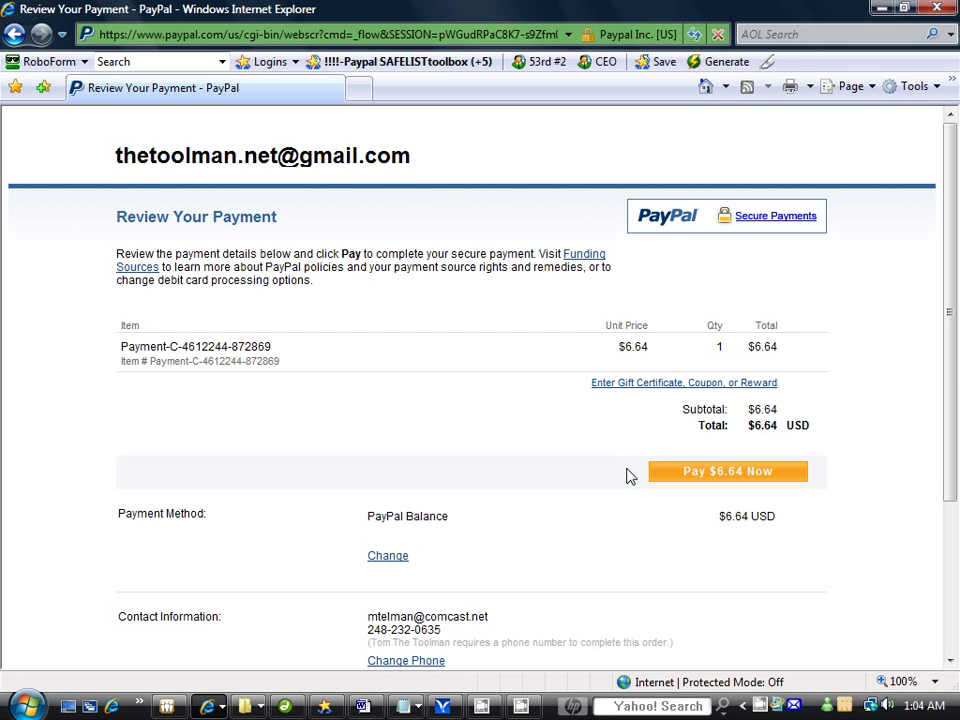
# Pay $6.64 from the PayPal Balance and reach the Transaction Completed Successfully page.
pyautogui.click(700, 481)
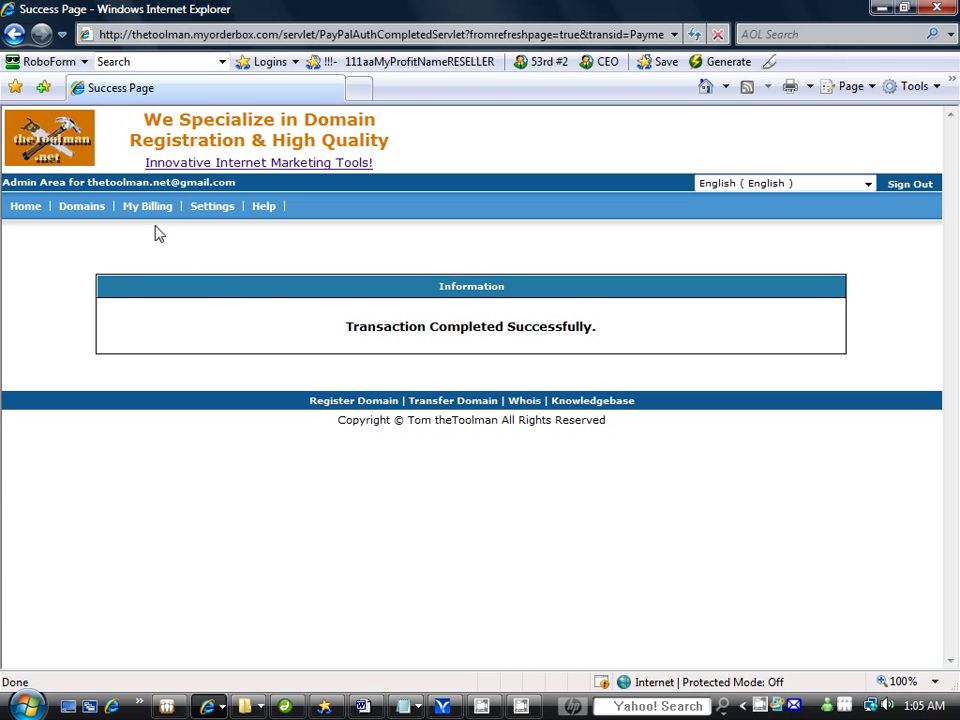
# Choose Domains > List Last 10 to show the Domain List with thetoolman.us.
pyautogui.moveTo(87, 218)
pyautogui.moveTo(165, 219)
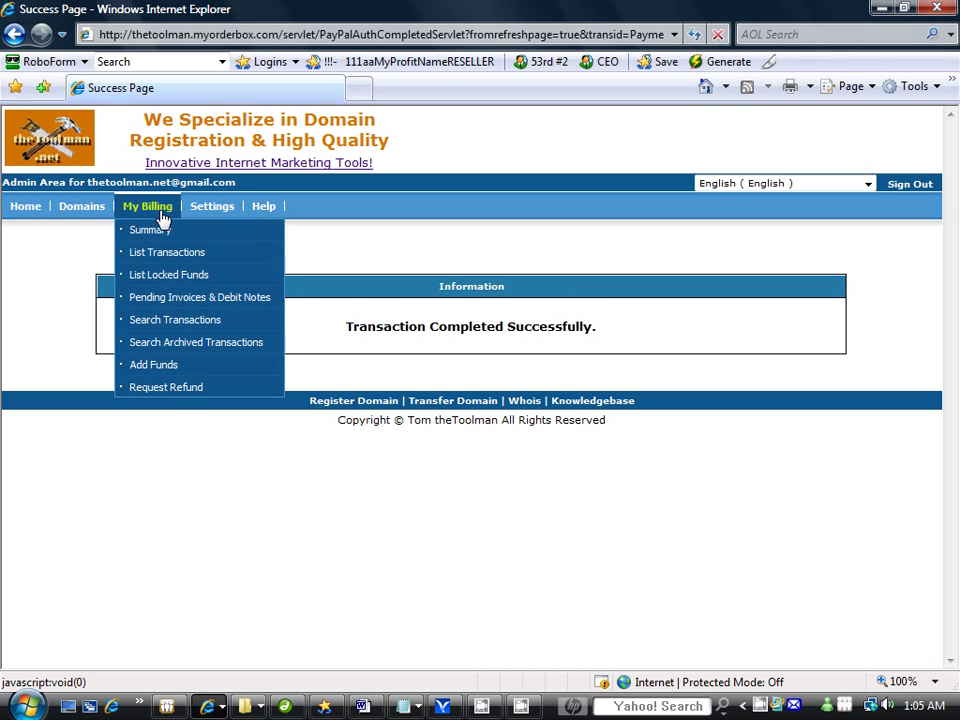
pyautogui.moveTo(213, 217)
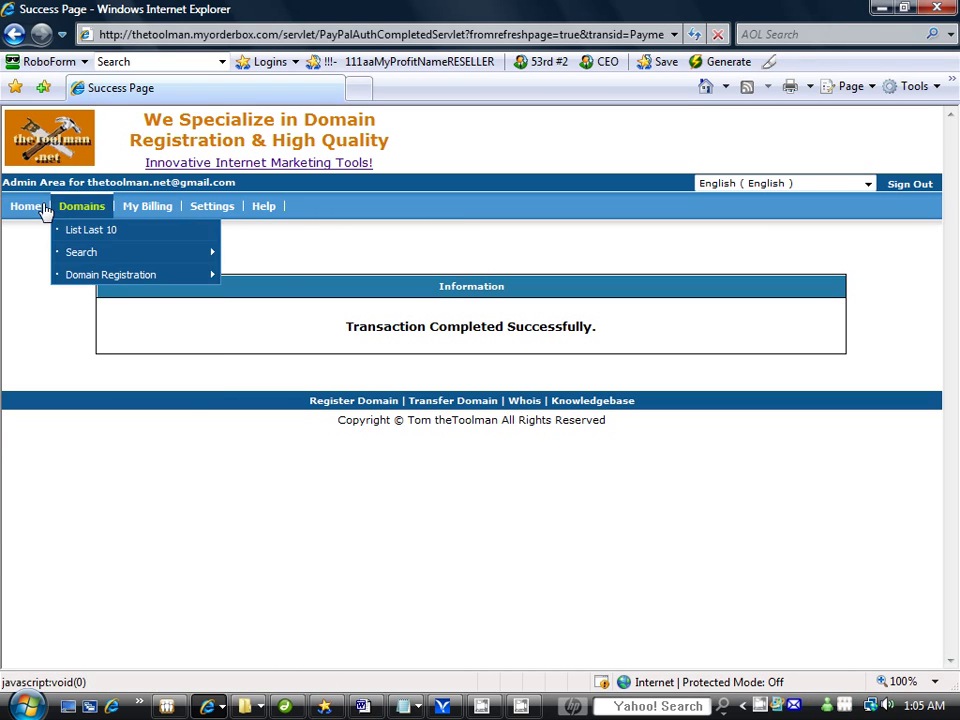
pyautogui.moveTo(81, 253)
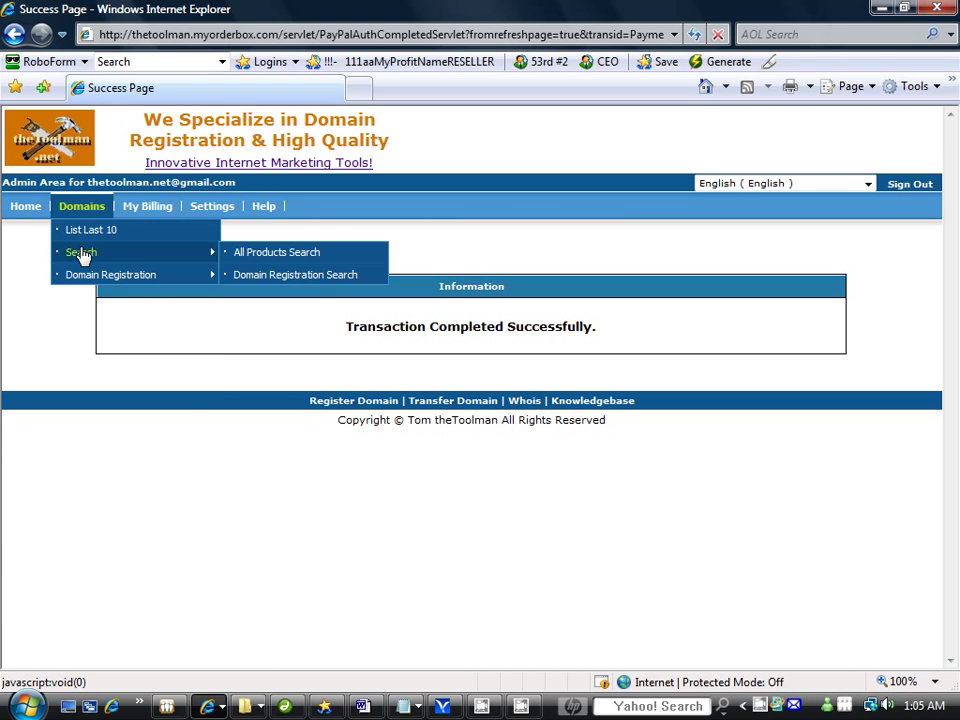
pyautogui.moveTo(88, 278)
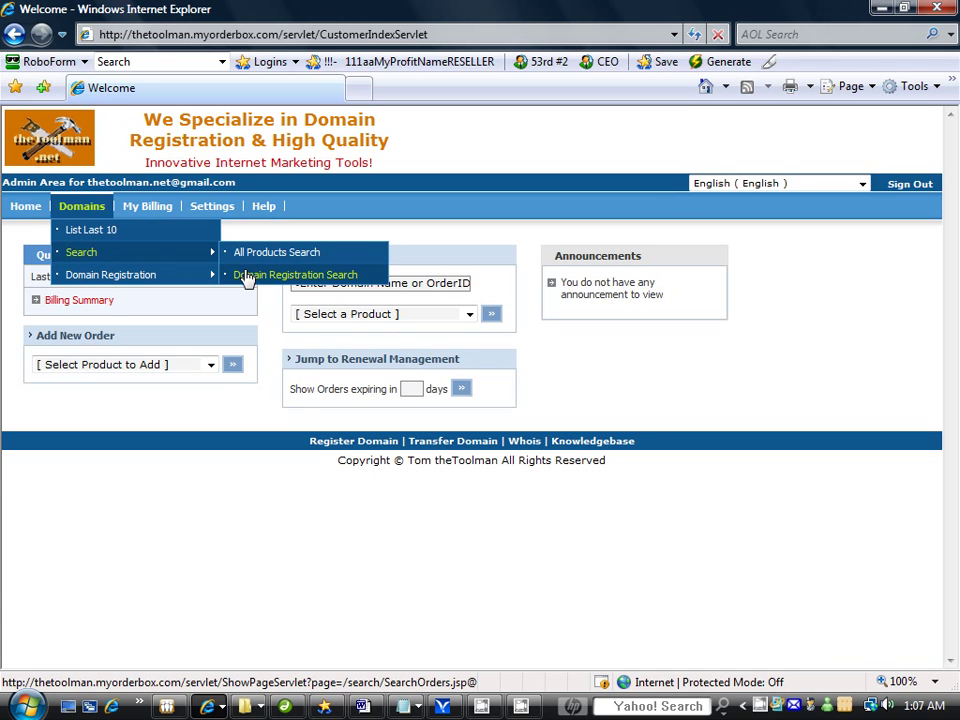
pyautogui.click(92, 236)
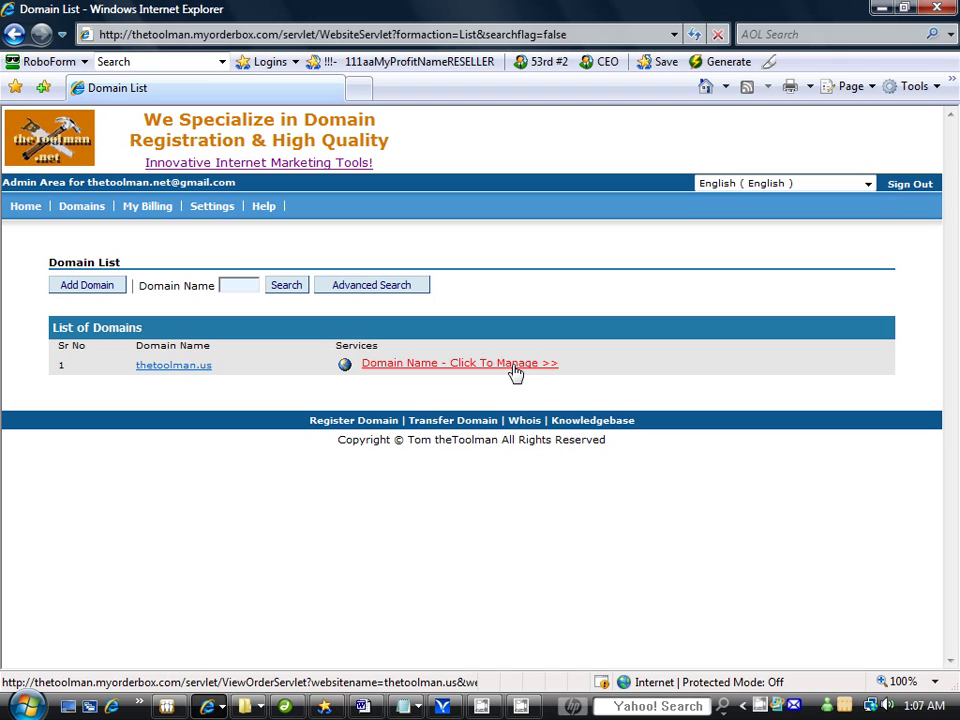
# Open thetoolman.us management and review its Order Details and contact information.
pyautogui.click(443, 365)
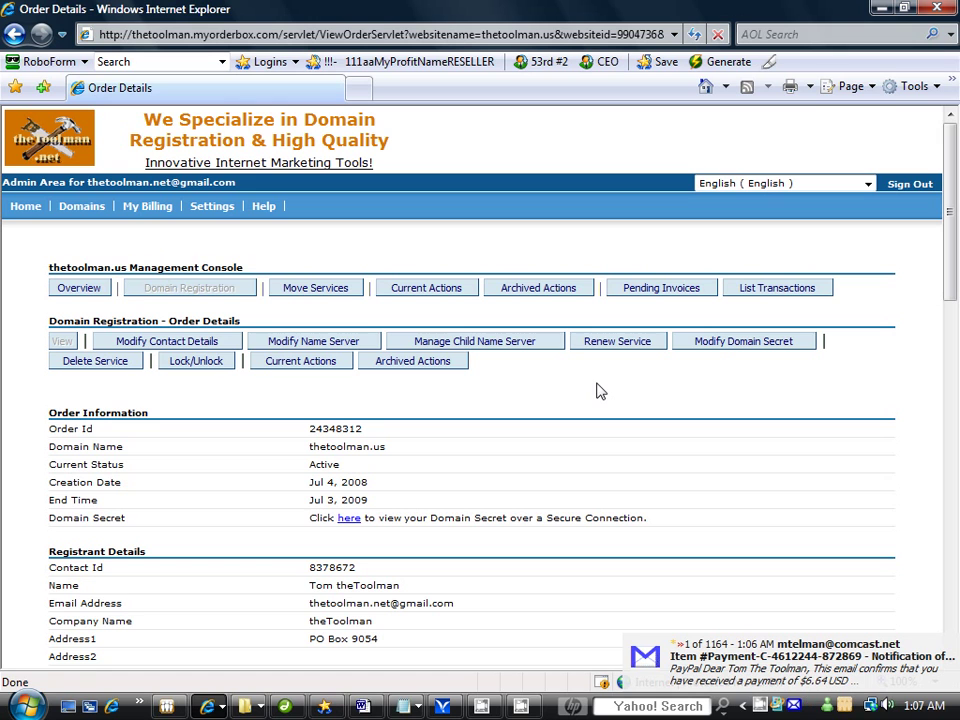
pyautogui.scroll(-3, 597, 390)
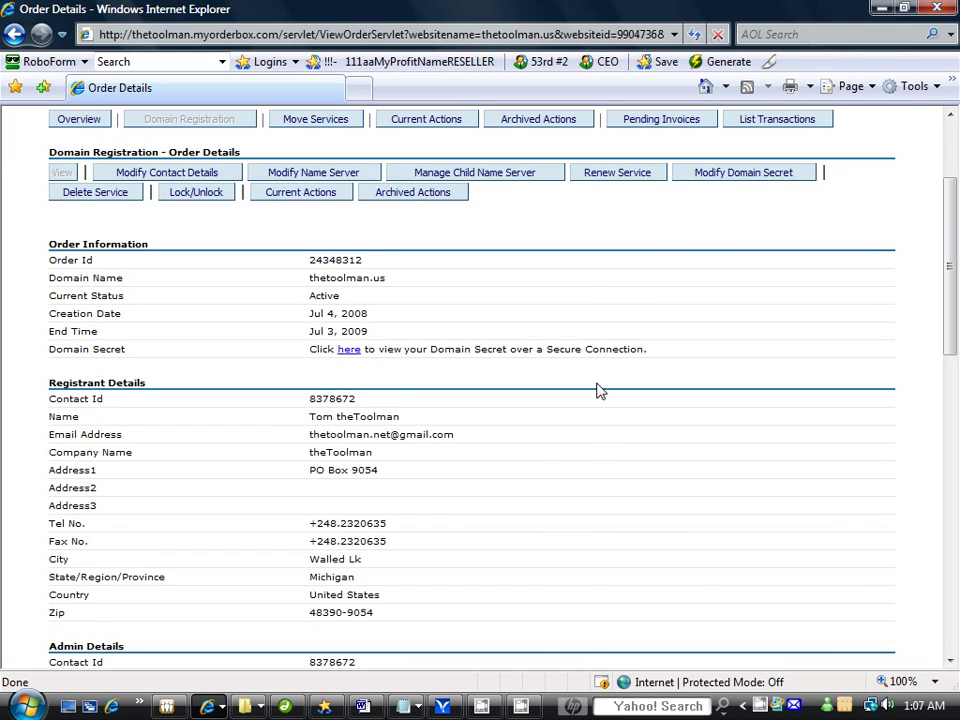
pyautogui.scroll(-2, 597, 390)
pyautogui.scroll(-5, 597, 390)
pyautogui.scroll(-5, 597, 390)
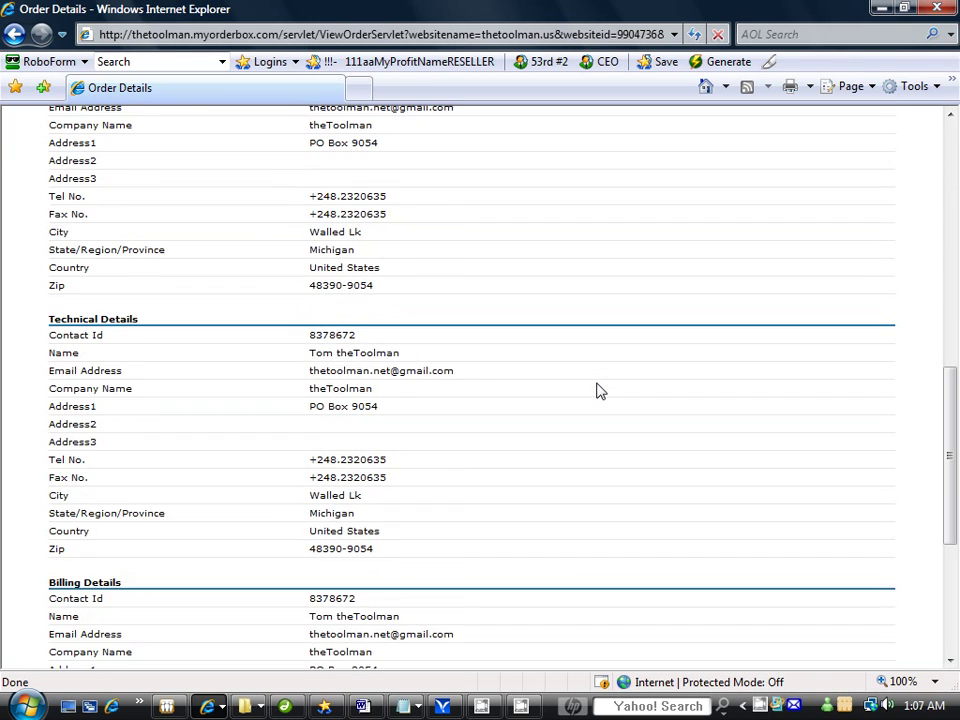
pyautogui.scroll(-7, 597, 390)
pyautogui.scroll(7, 597, 390)
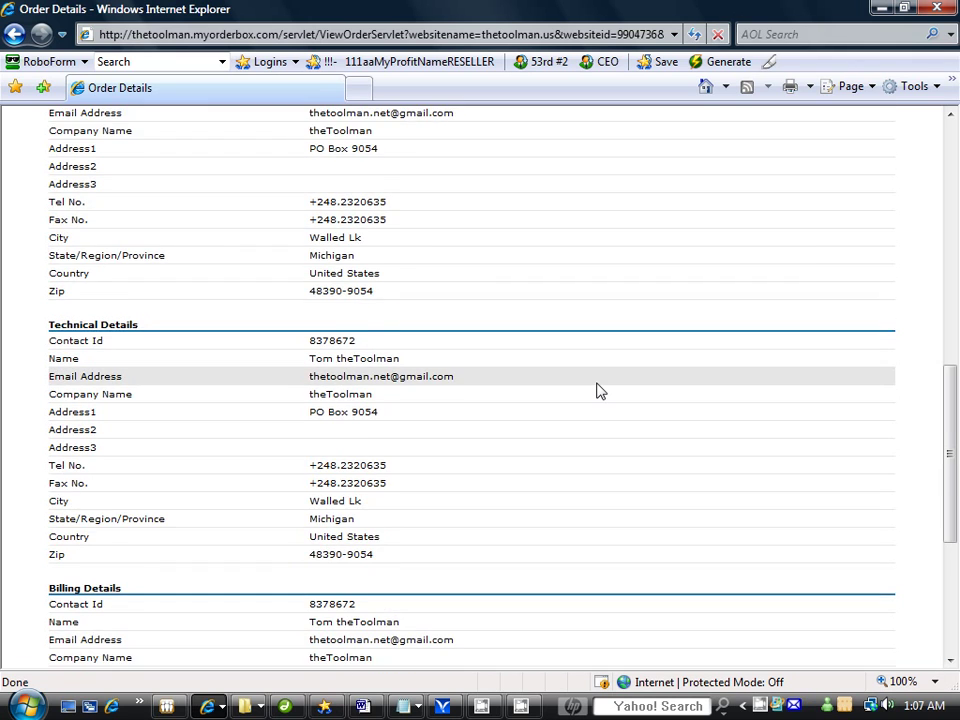
pyautogui.scroll(8, 597, 390)
pyautogui.scroll(7, 597, 390)
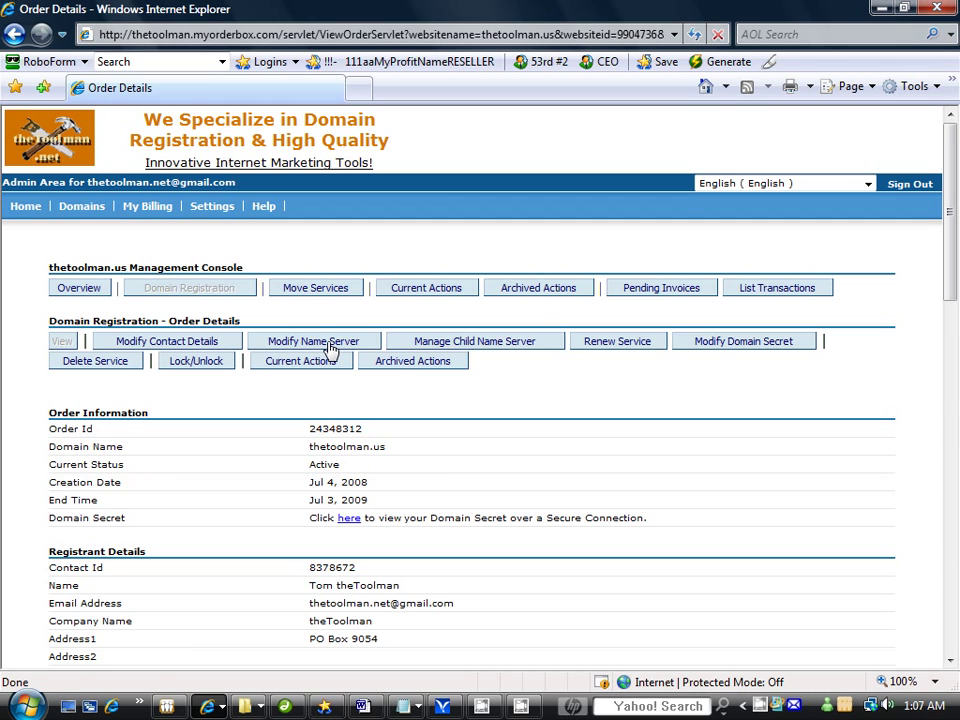
# Open the thetoolman.us Lock/Unlock page, where Customer Lock is unchecked.
pyautogui.click(208, 368)
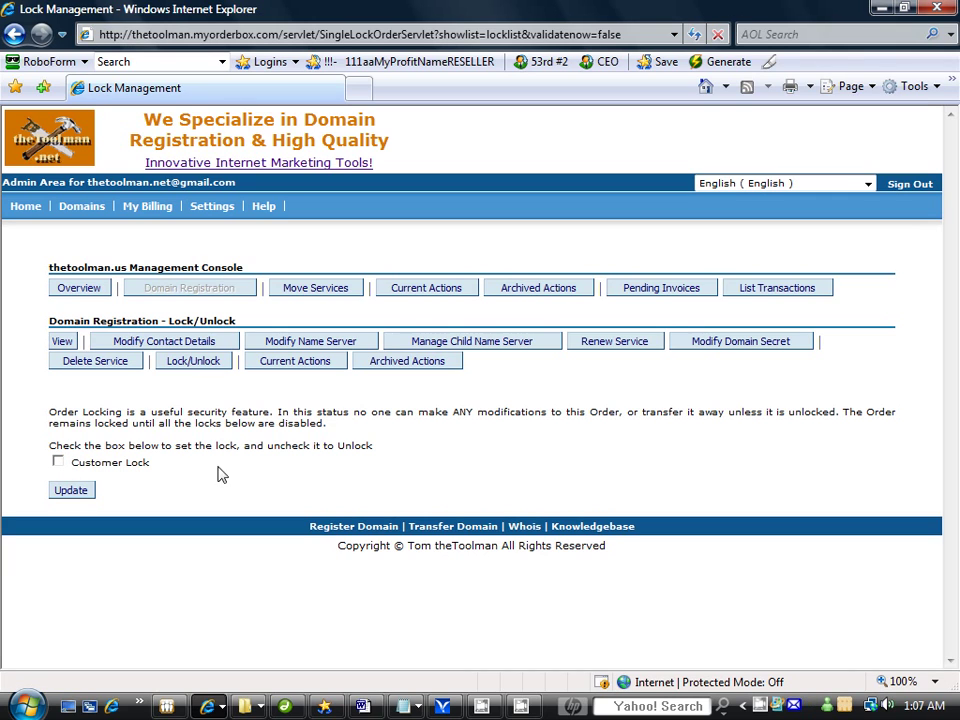
# Replace parking-page.net with thetoolman.net in both name servers and submit the change.
pyautogui.click(329, 343)
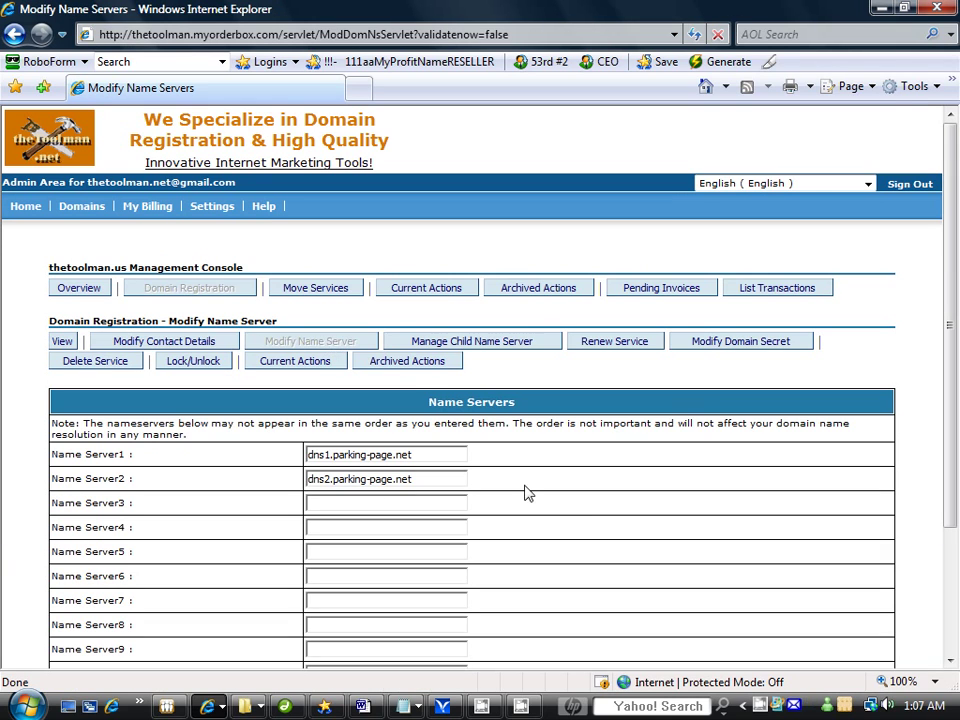
pyautogui.scroll(-2, 611, 439)
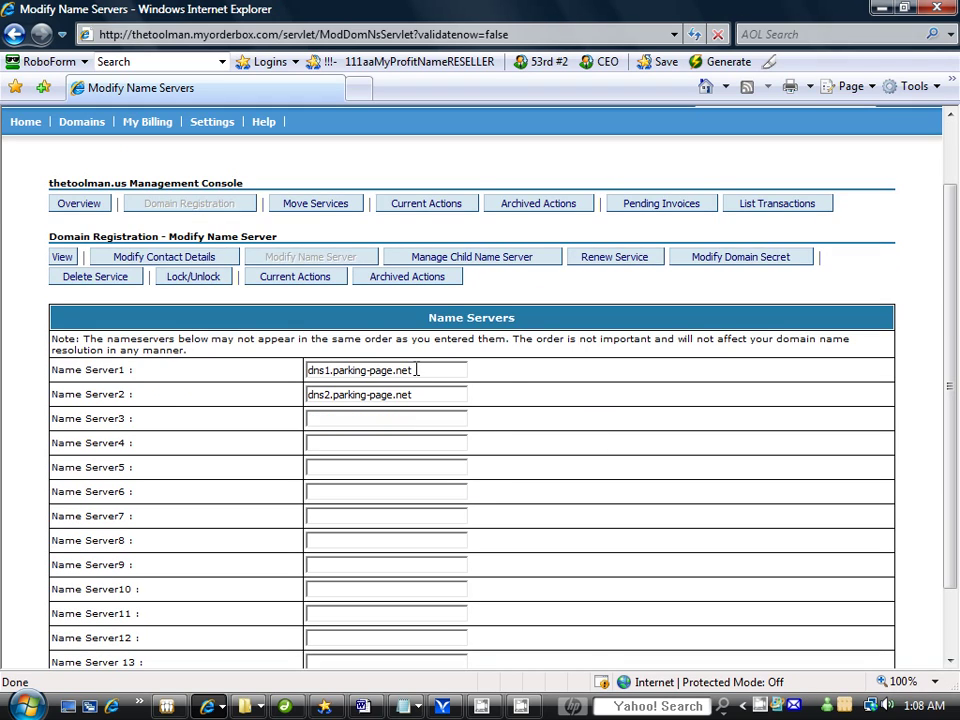
pyautogui.moveTo(417, 370); pyautogui.dragTo(352, 370)
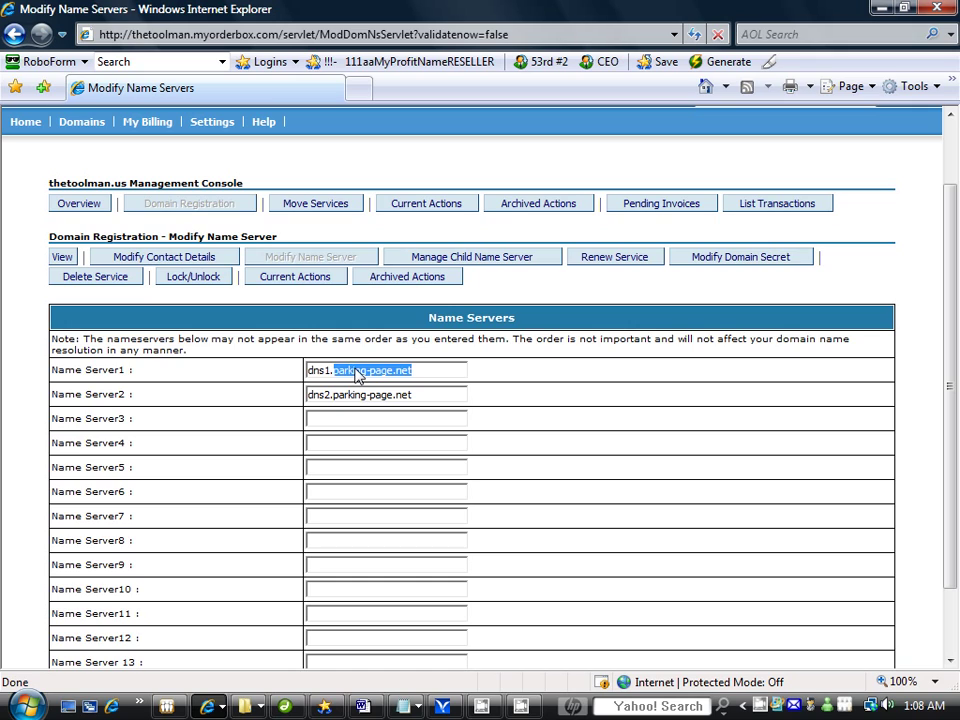
pyautogui.write('thetoo')
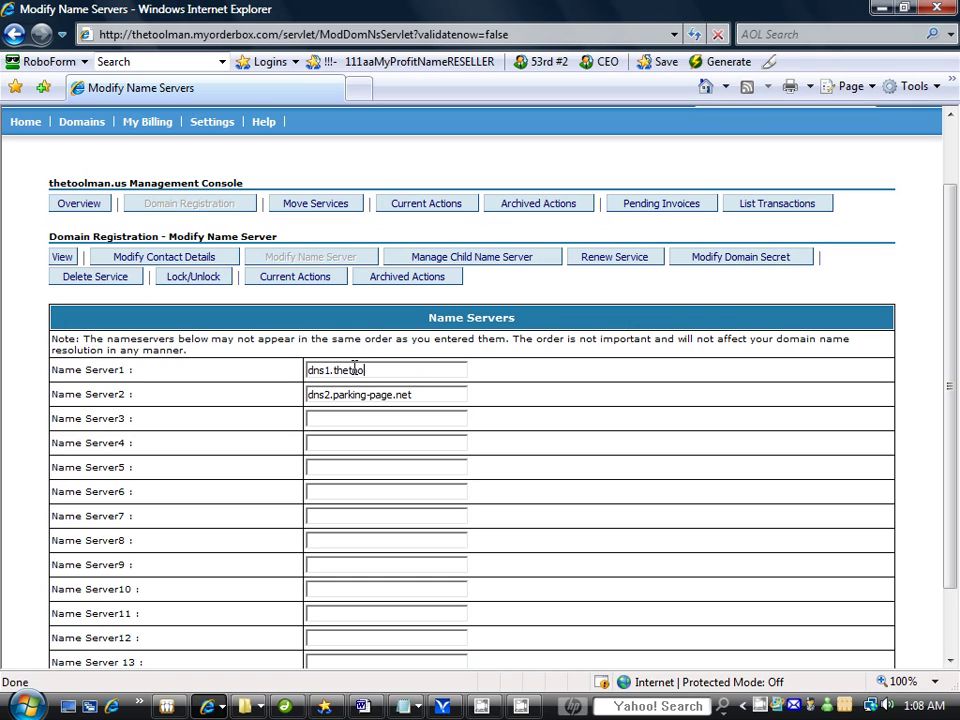
pyautogui.write('lman.net')
pyautogui.moveTo(412, 394); pyautogui.dragTo(340, 398)
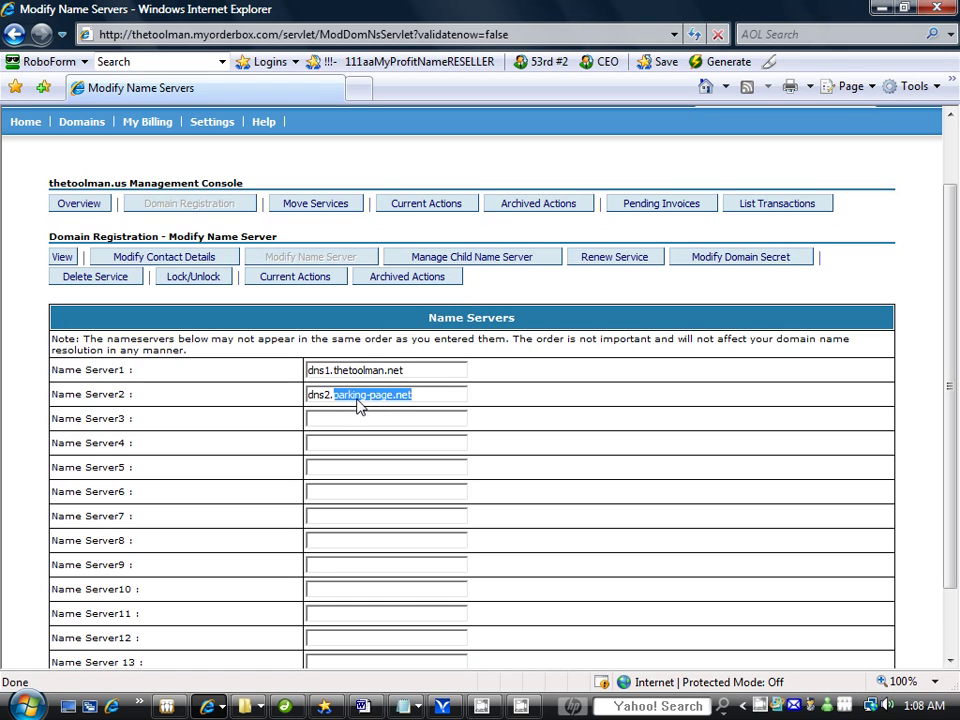
pyautogui.write('thetoolman')
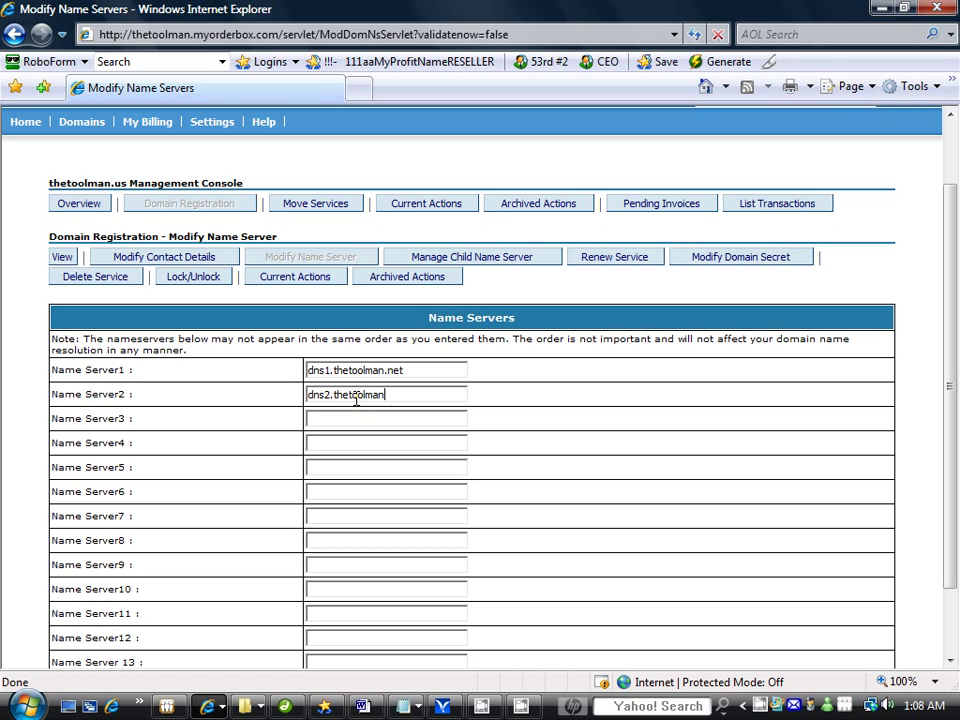
pyautogui.write('.net')
pyautogui.scroll(-3, 637, 431)
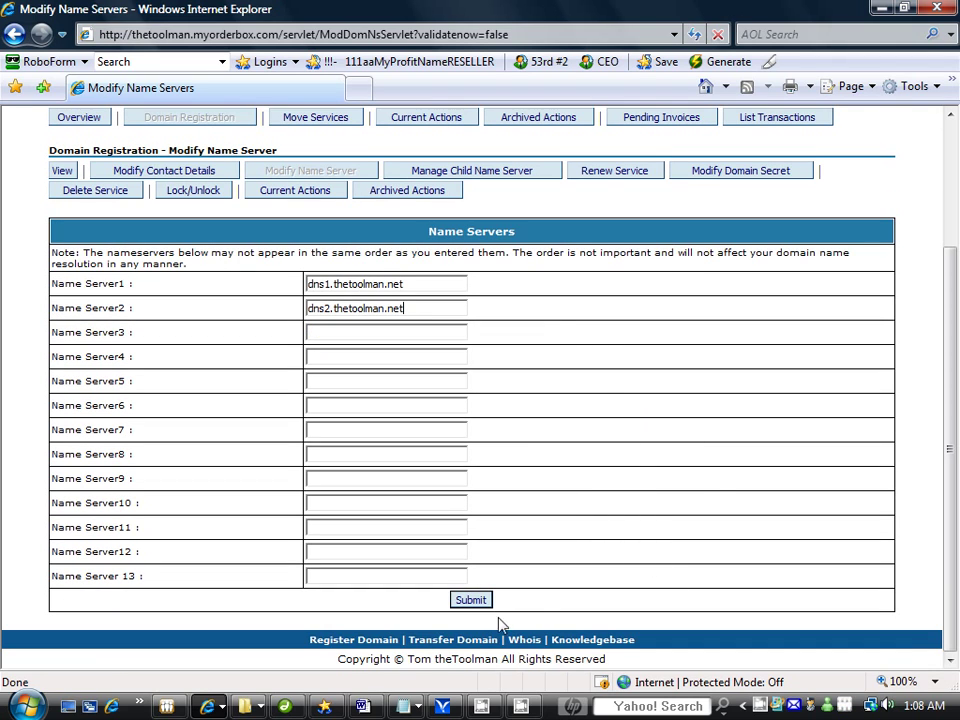
pyautogui.click(471, 600)
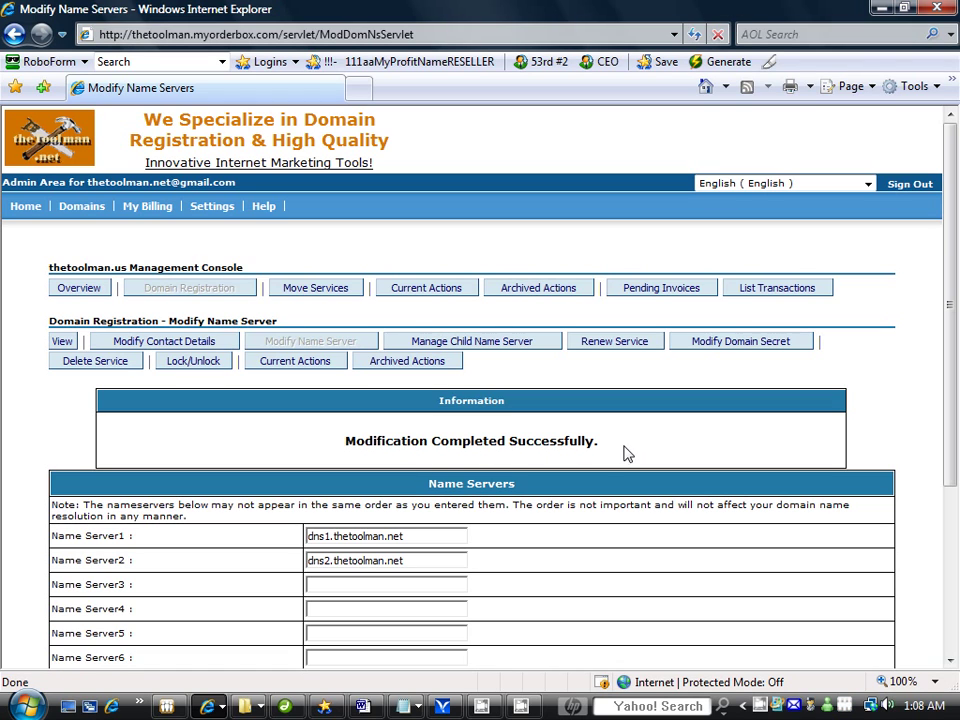
# Verify the saved name servers read dns1.thetoolman.net and dns2.thetoolman.net.
pyautogui.scroll(-3, 665, 451)
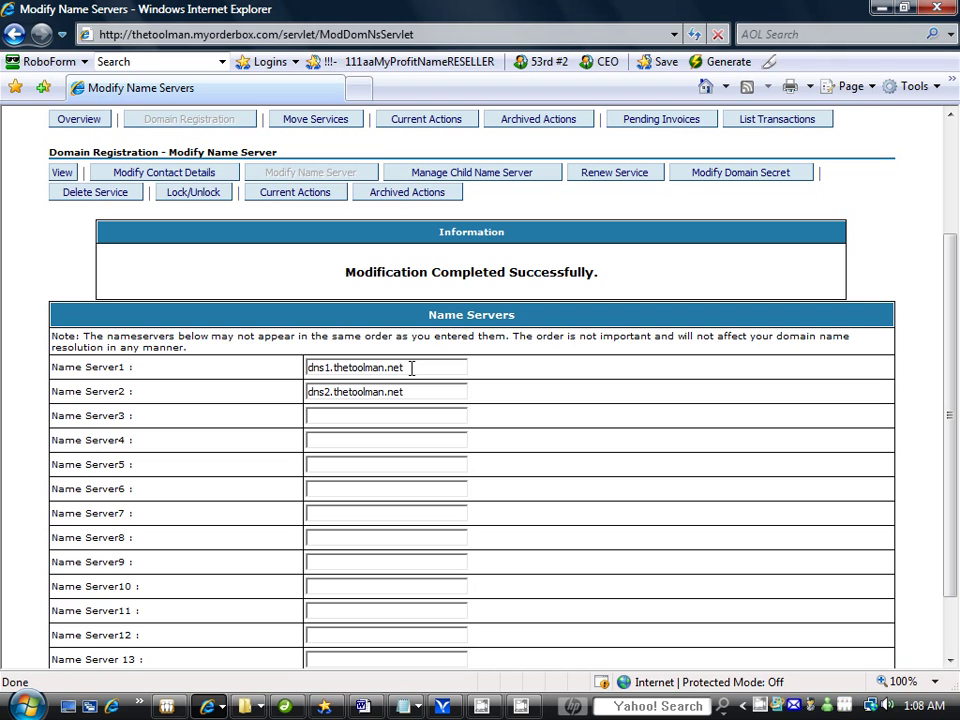
pyautogui.moveTo(411, 368); pyautogui.dragTo(281, 369)
pyautogui.moveTo(405, 391); pyautogui.dragTo(284, 394)
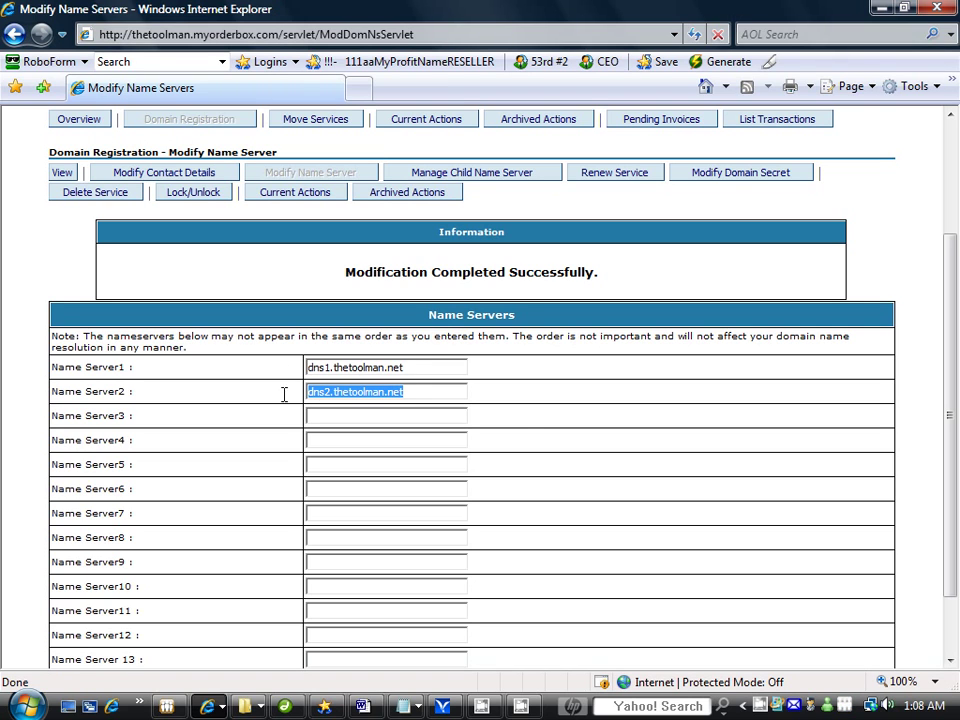
pyautogui.click(613, 489)
pyautogui.scroll(3, 613, 488)
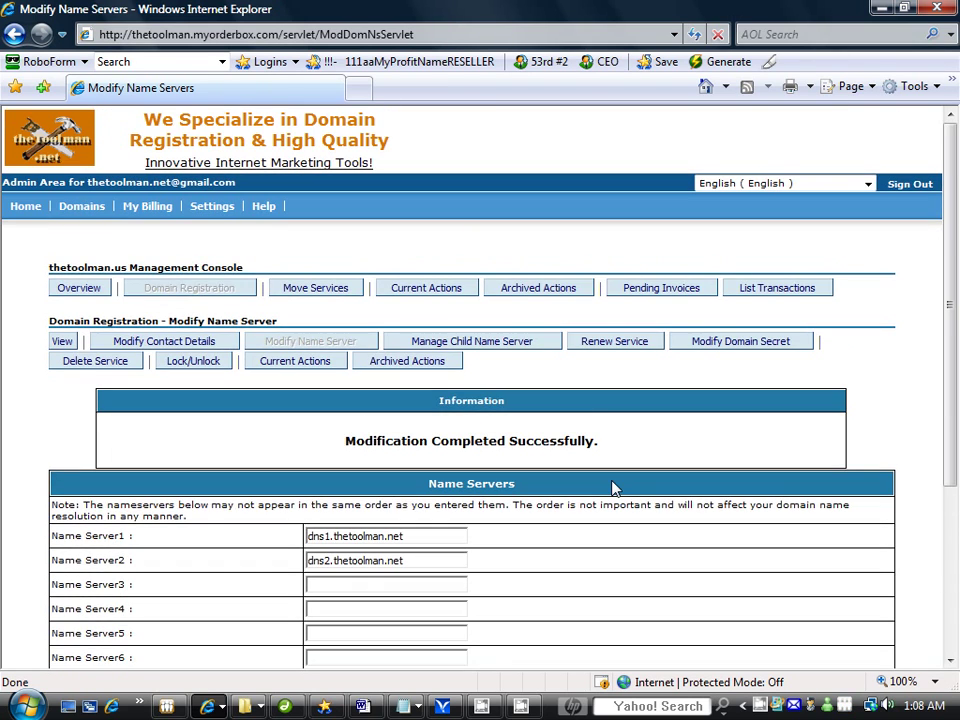
# Turn on Customer Lock for thetoolman.us and apply the update.
pyautogui.click(199, 366)
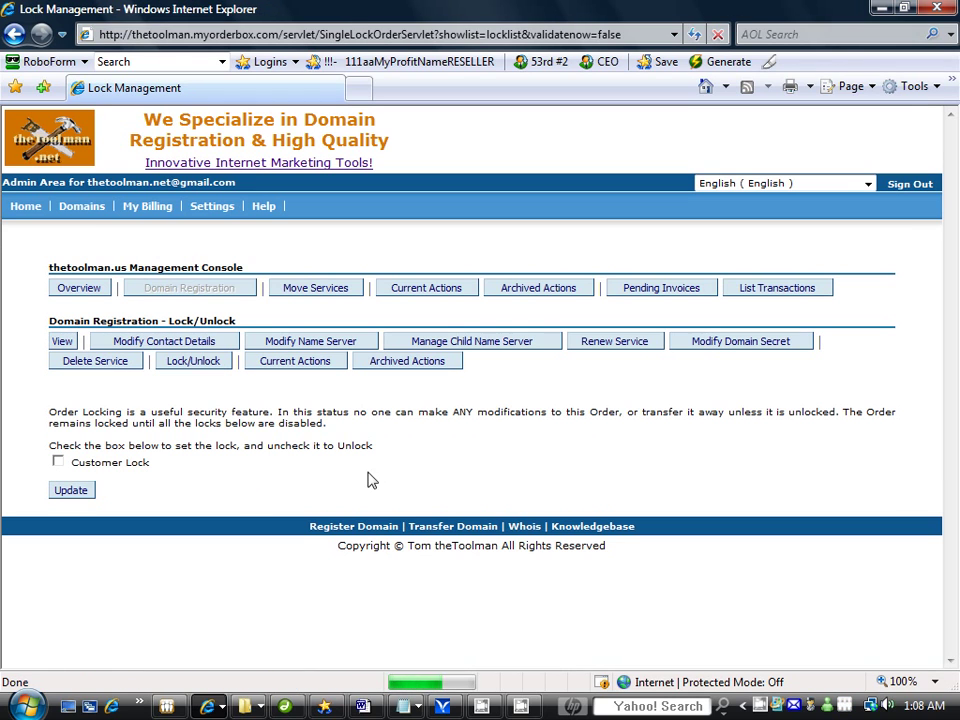
pyautogui.click(58, 462)
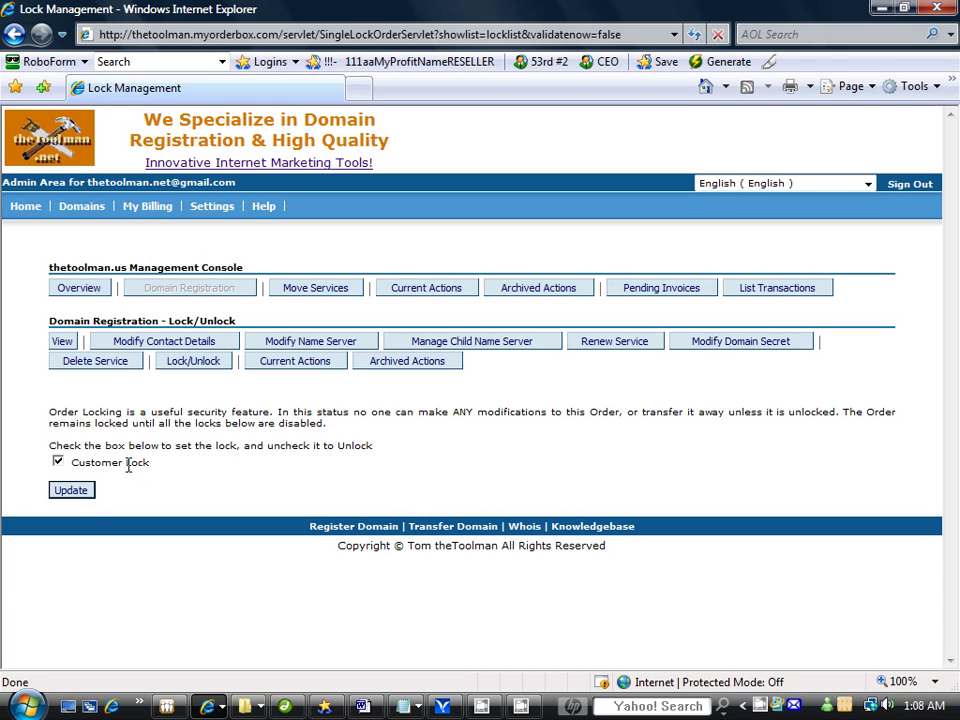
pyautogui.click(80, 497)
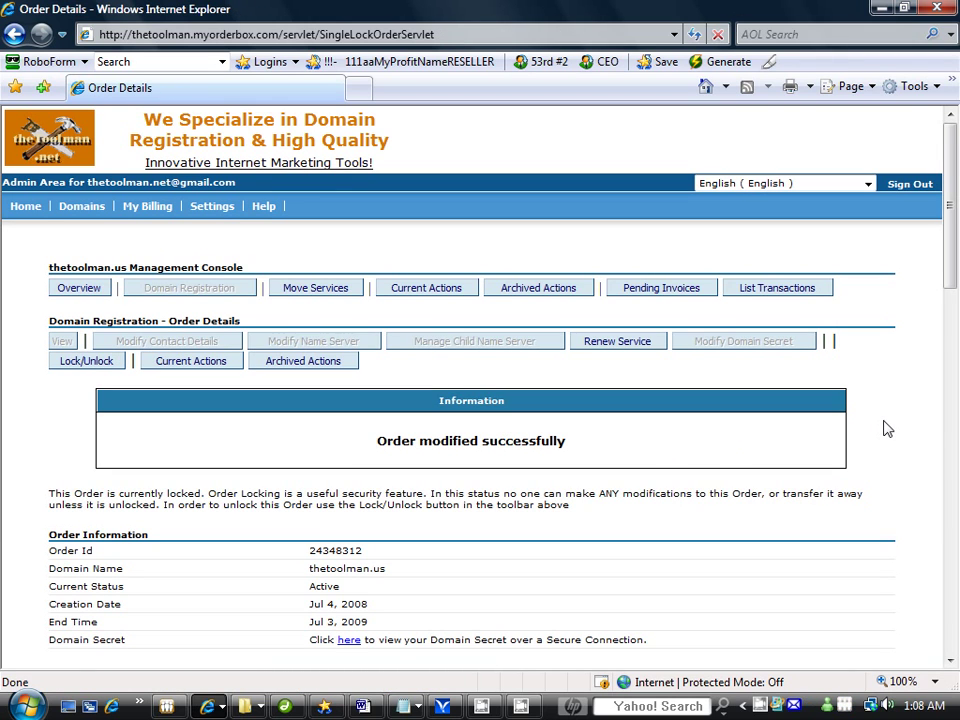
# Check that Order Details lists dns1.thetoolman.net and dns2.thetoolman.net as name servers.
pyautogui.scroll(-3, 885, 428)
pyautogui.scroll(-2, 885, 428)
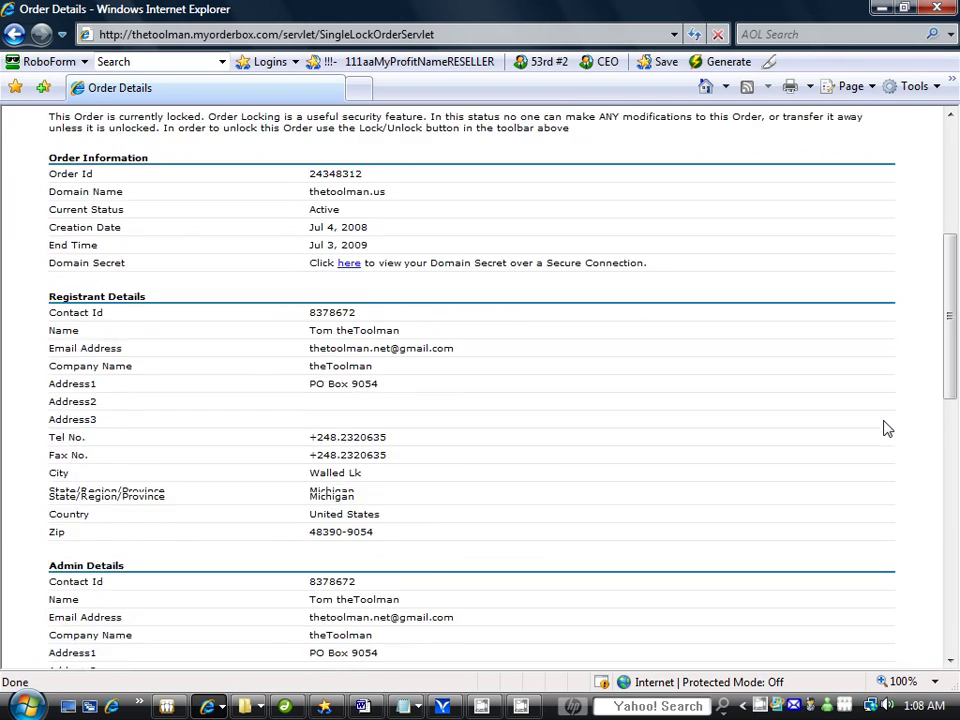
pyautogui.scroll(-6, 885, 428)
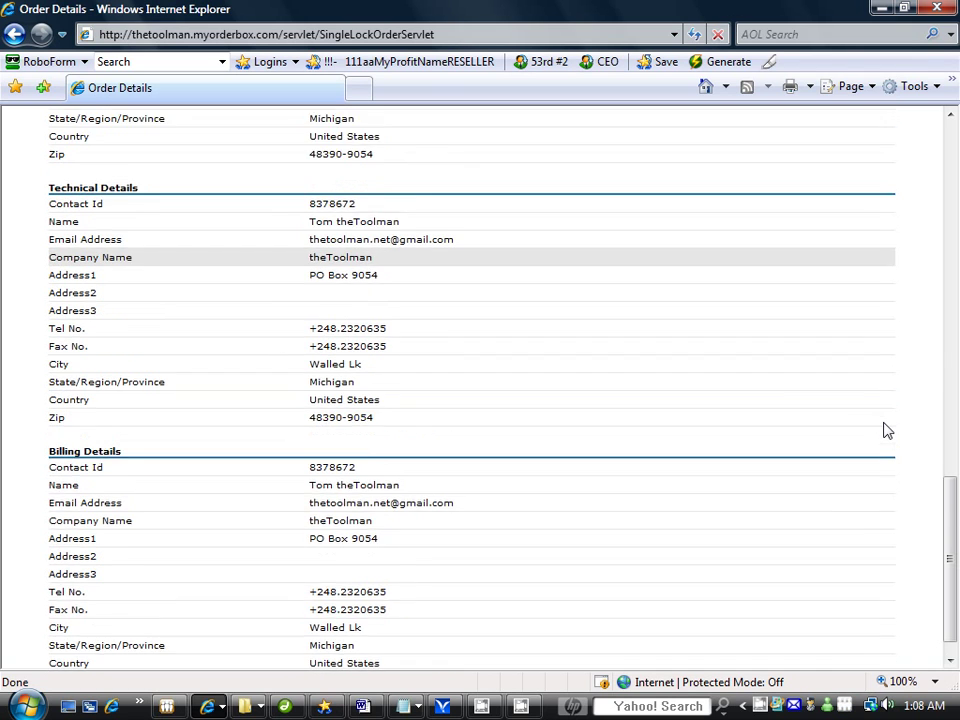
pyautogui.moveTo(953, 517); pyautogui.dragTo(953, 545)
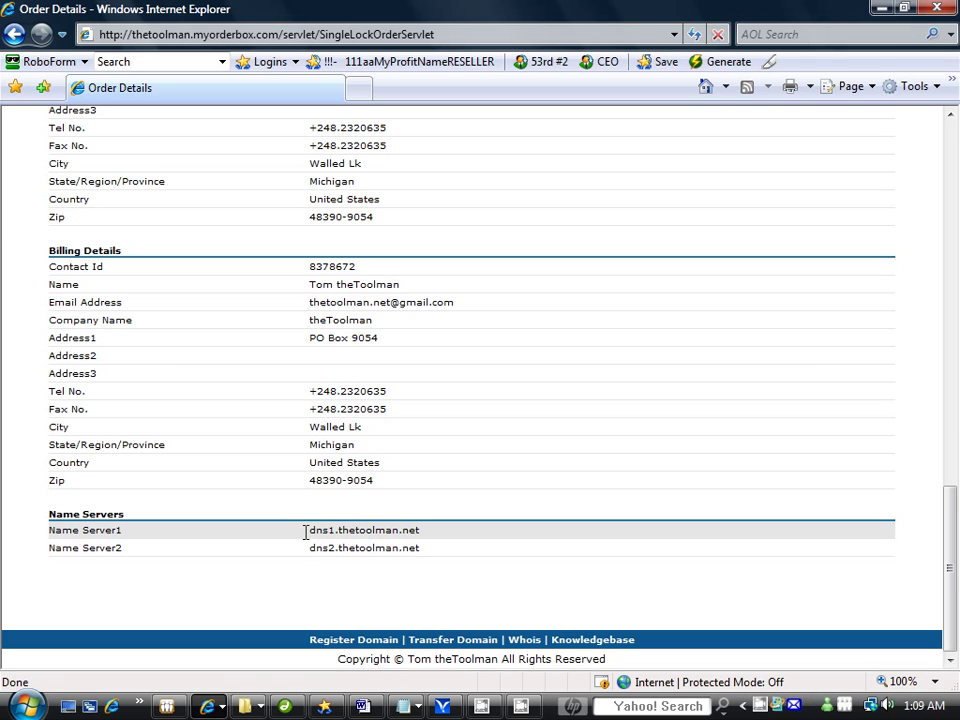
pyautogui.moveTo(305, 532); pyautogui.dragTo(422, 532)
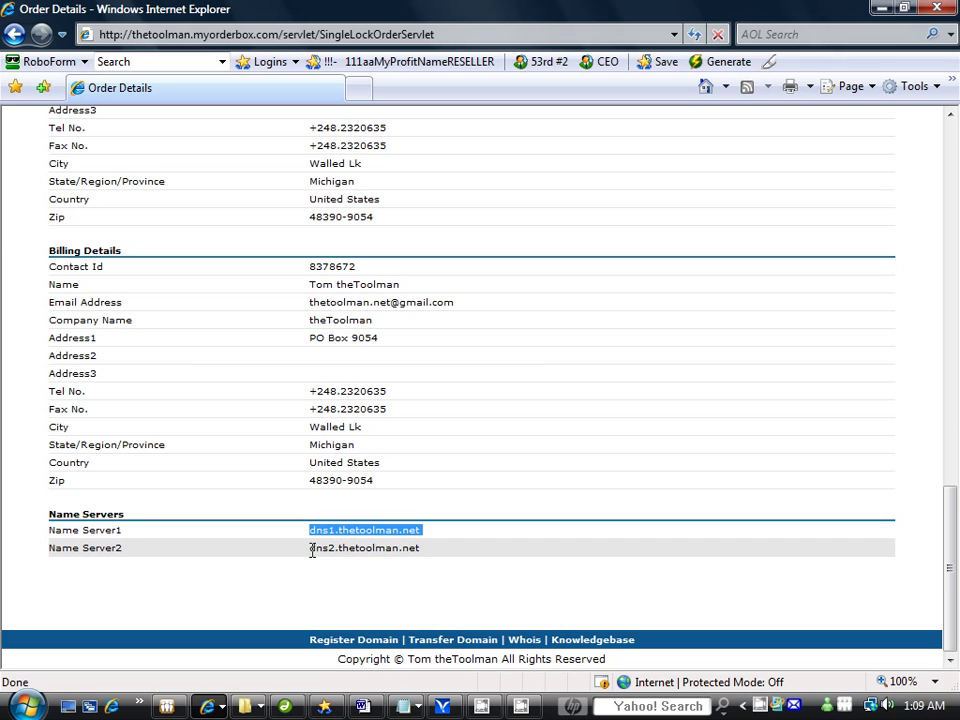
pyautogui.moveTo(310, 549); pyautogui.dragTo(422, 551)
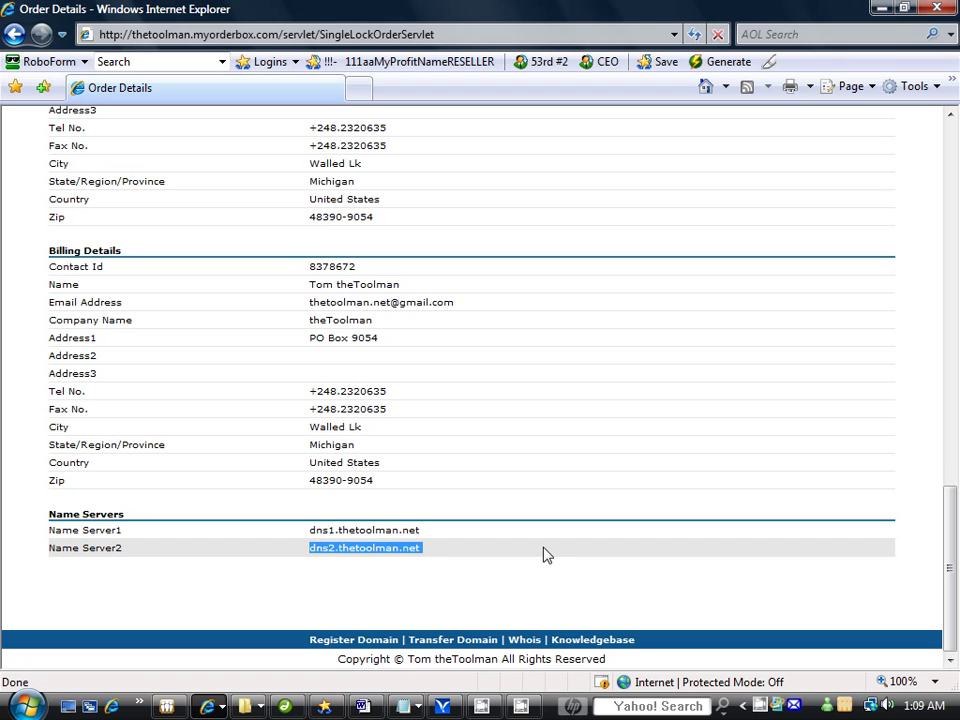
pyautogui.scroll(3, 543, 555)
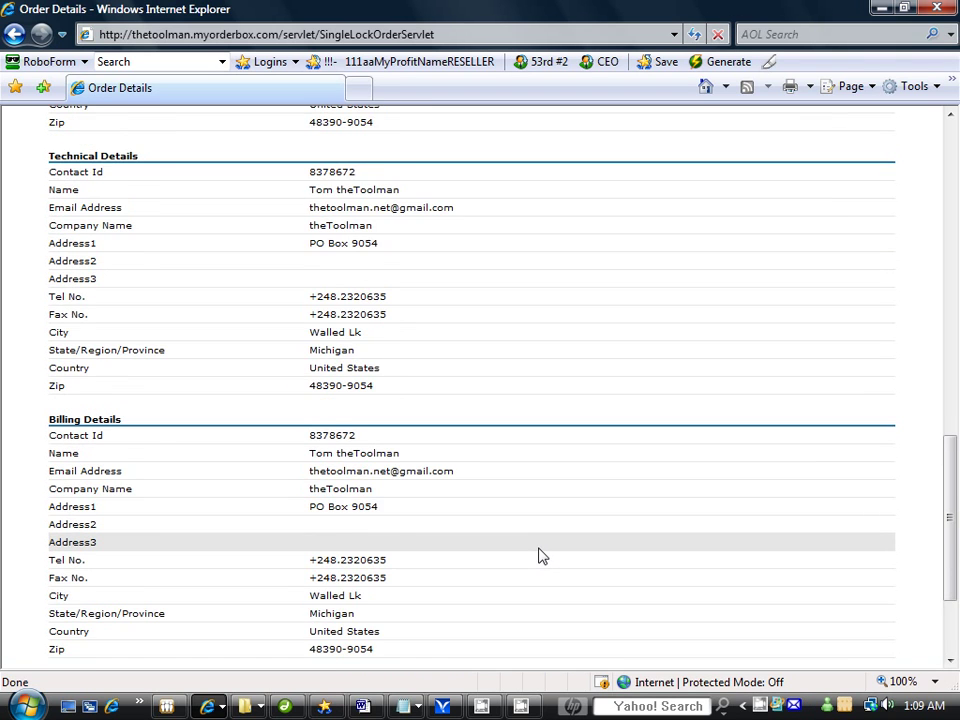
pyautogui.scroll(15, 538, 555)
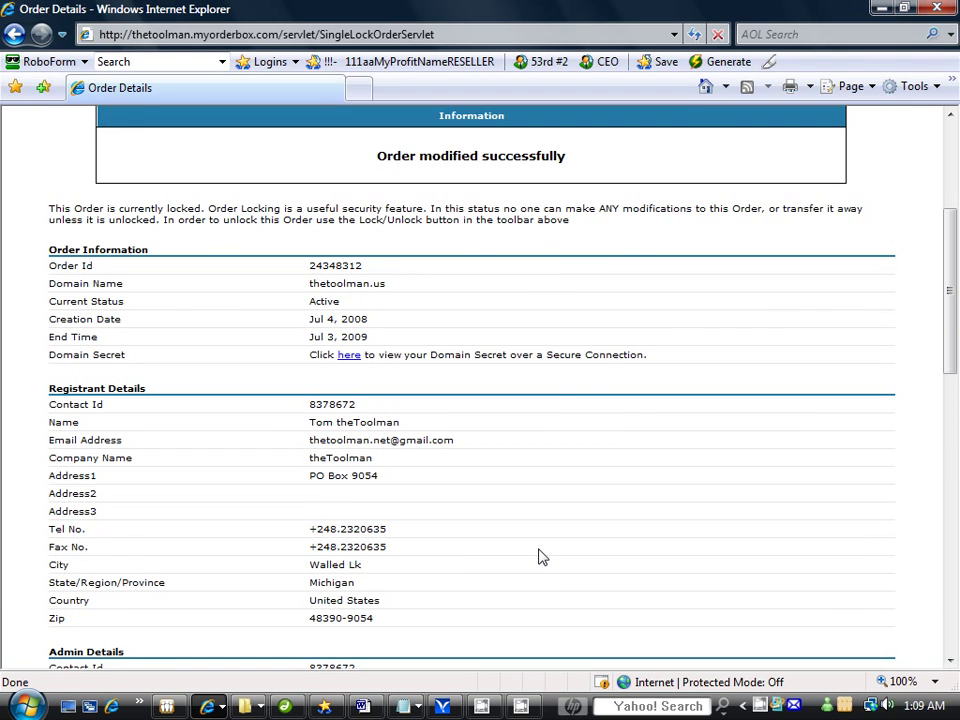
pyautogui.scroll(2, 538, 557)
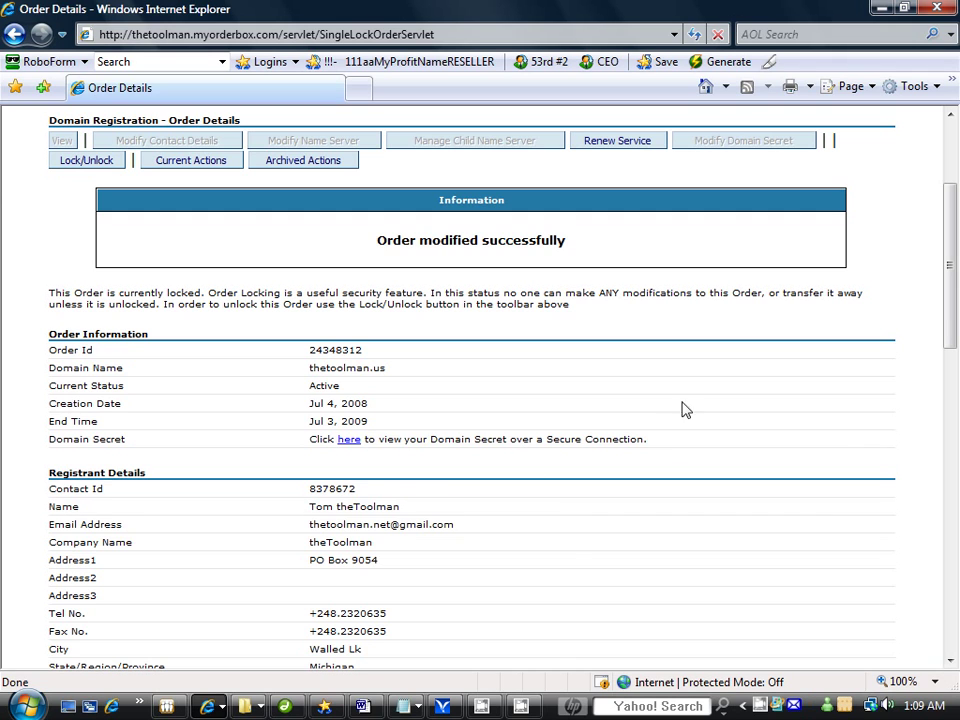
pyautogui.scroll(3, 499, 392)
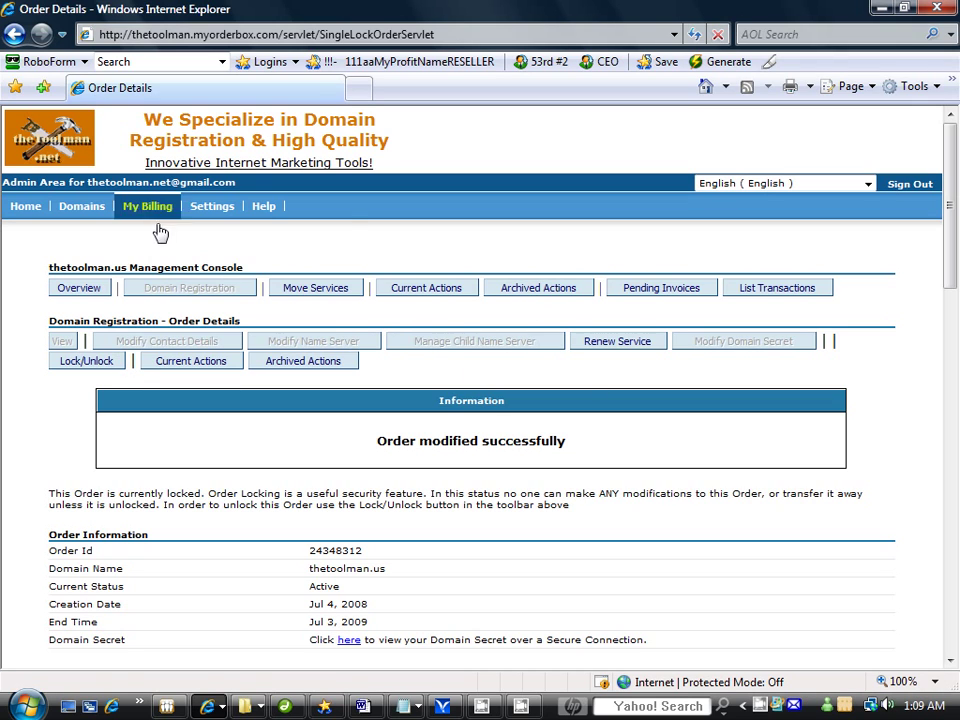
pyautogui.moveTo(140, 216)
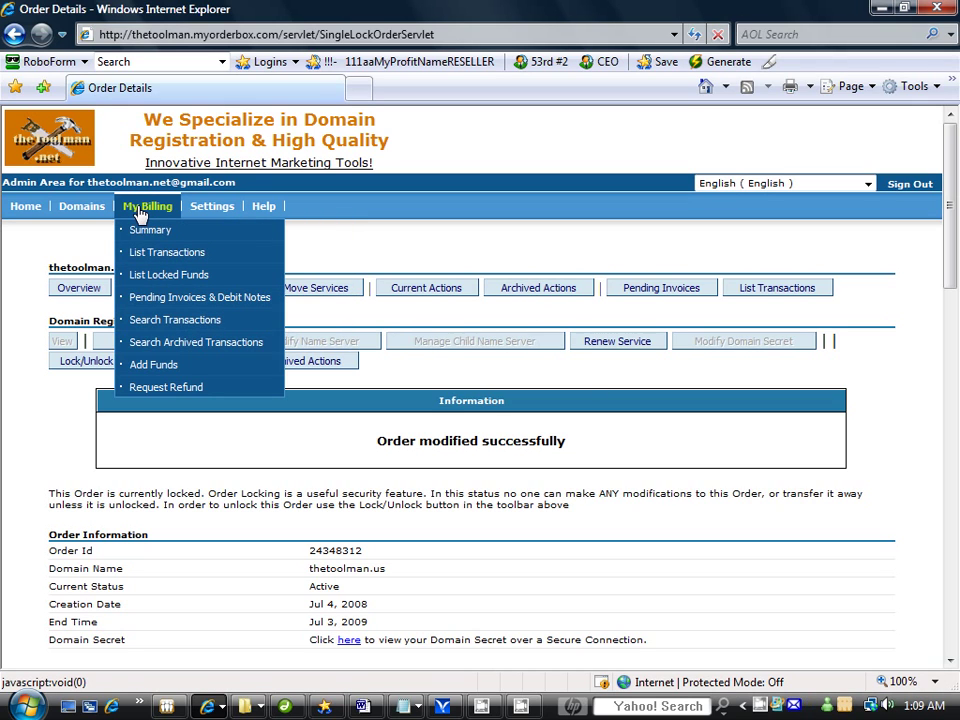
pyautogui.moveTo(85, 215)
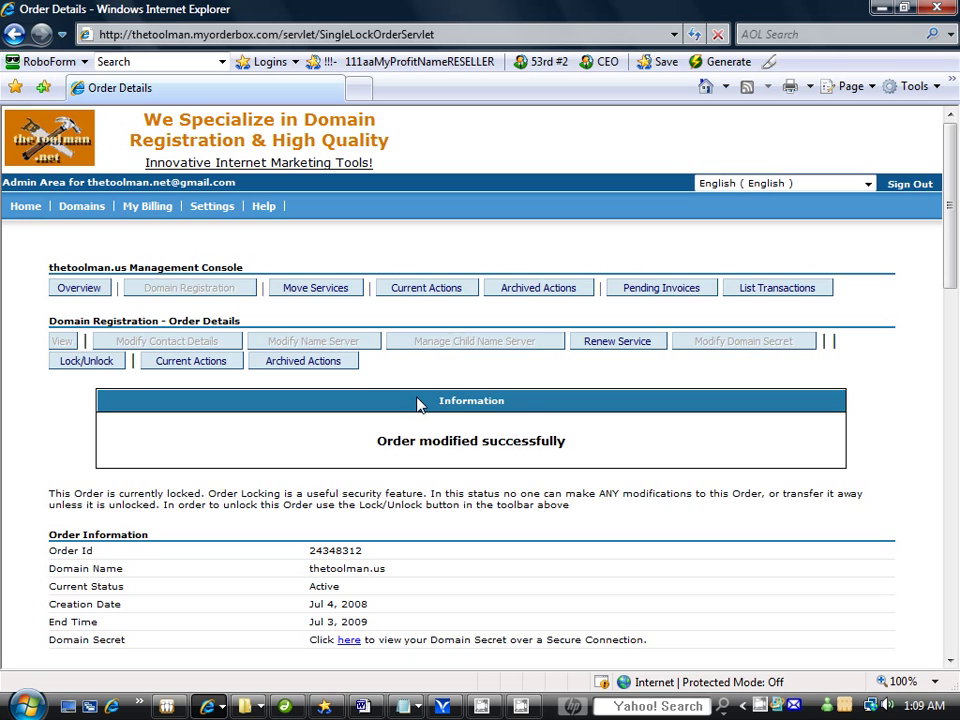
pyautogui.scroll(-3, 598, 409)
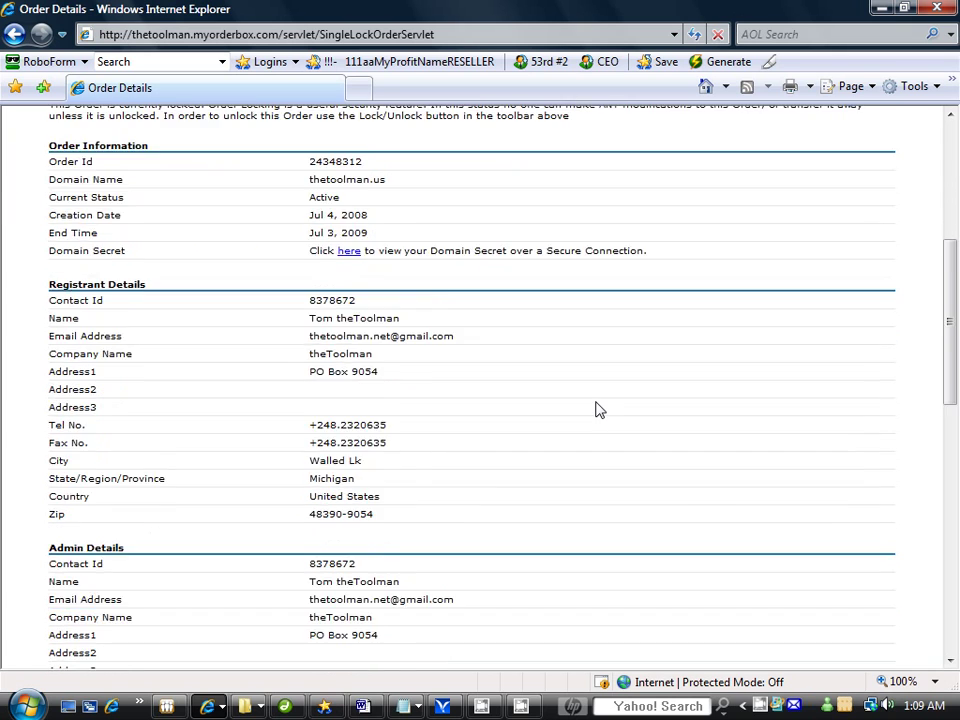
pyautogui.scroll(-2, 598, 409)
pyautogui.scroll(5, 598, 409)
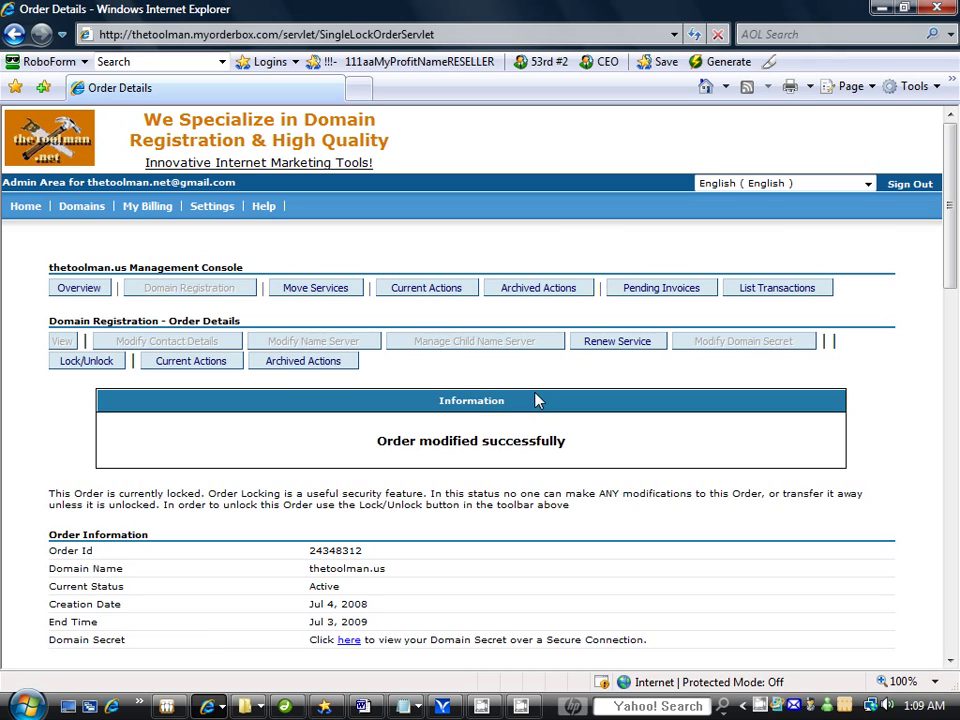
pyautogui.scroll(-1, 535, 400)
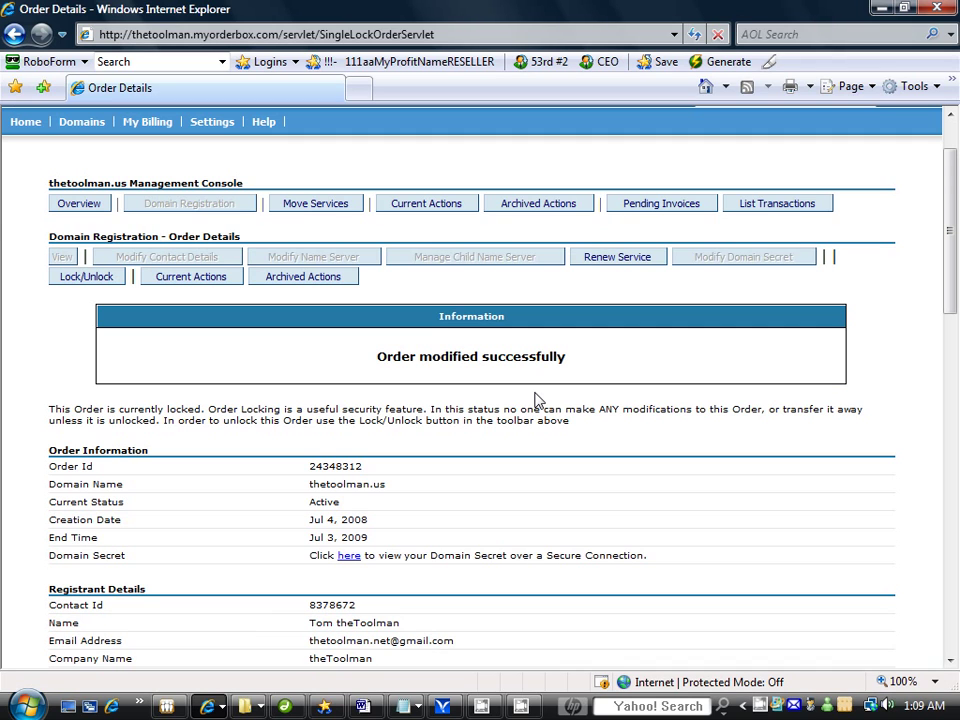